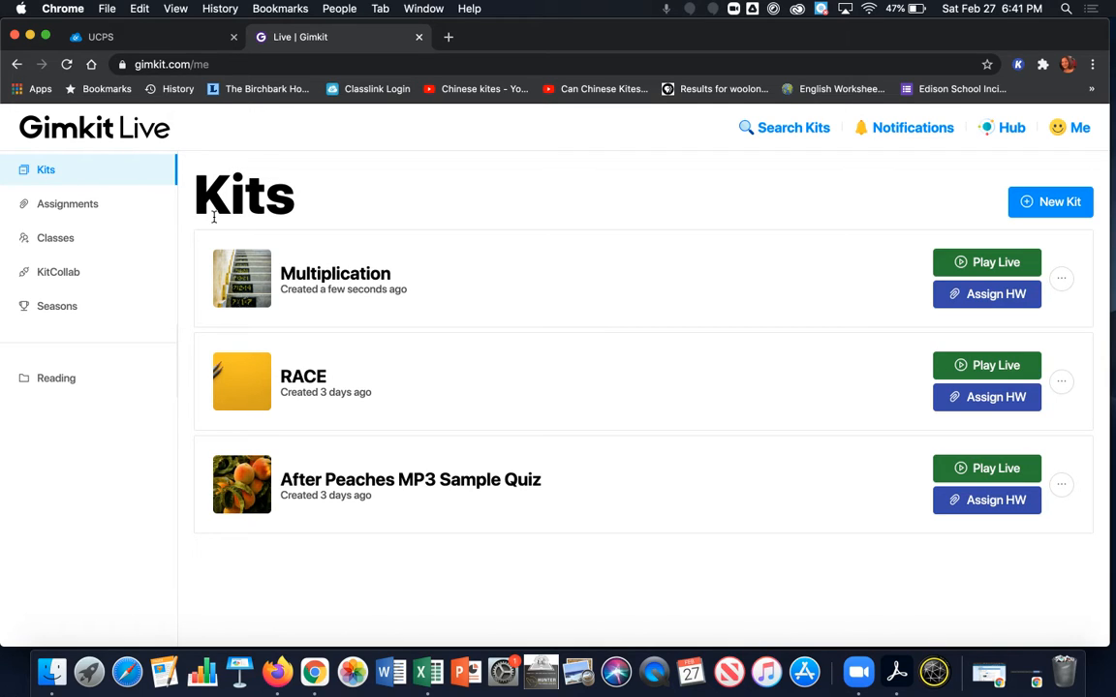
Start hosting the Multiplication kit live and look through the available game modes
{"action": "scroll", "coordinate": [372, 293], "scroll_direction": "down", "scroll_amount": 1}
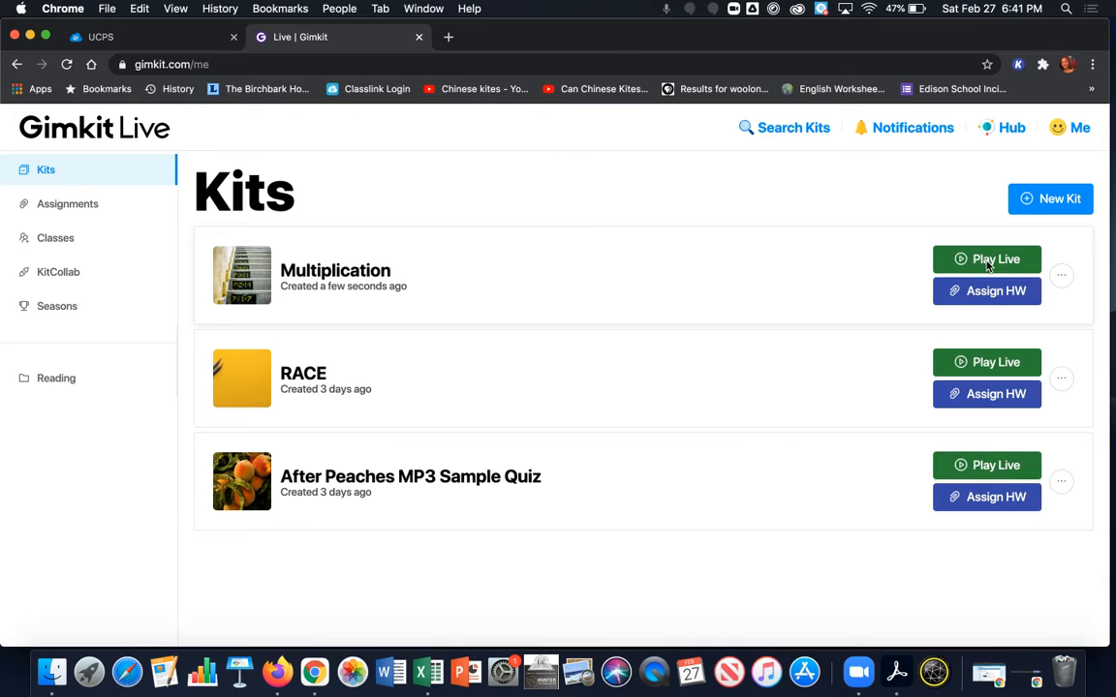
{"action": "left_click", "coordinate": [988, 262]}
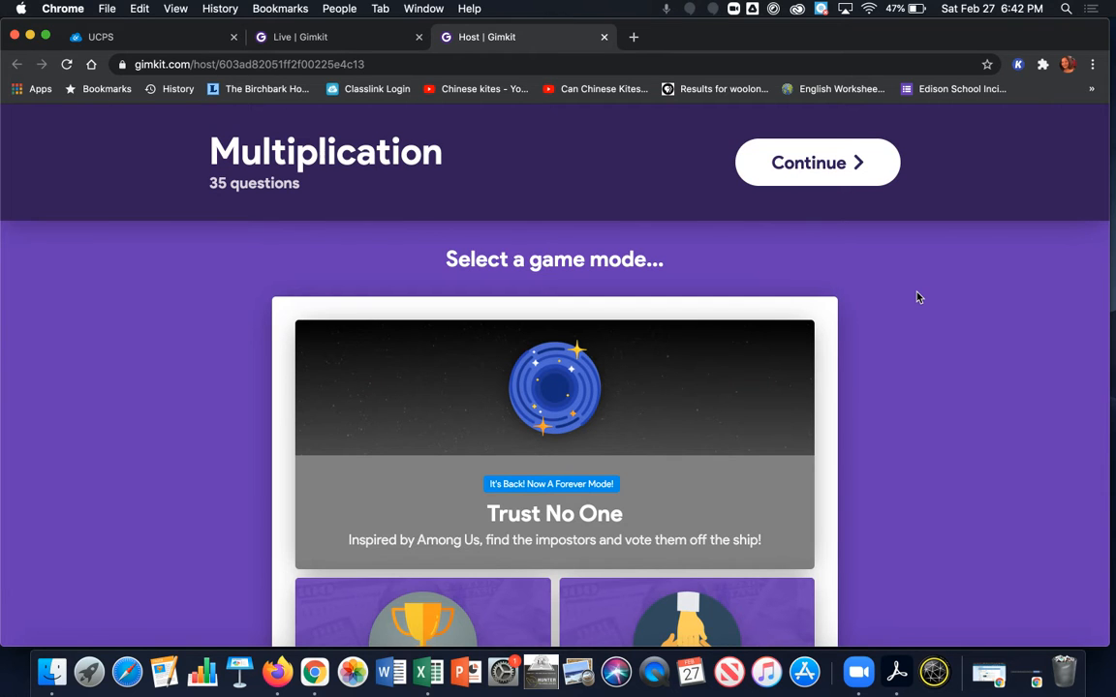
{"action": "scroll", "coordinate": [918, 297], "scroll_direction": "down", "scroll_amount": 5}
{"action": "scroll", "coordinate": [919, 298], "scroll_direction": "down", "scroll_amount": 8}
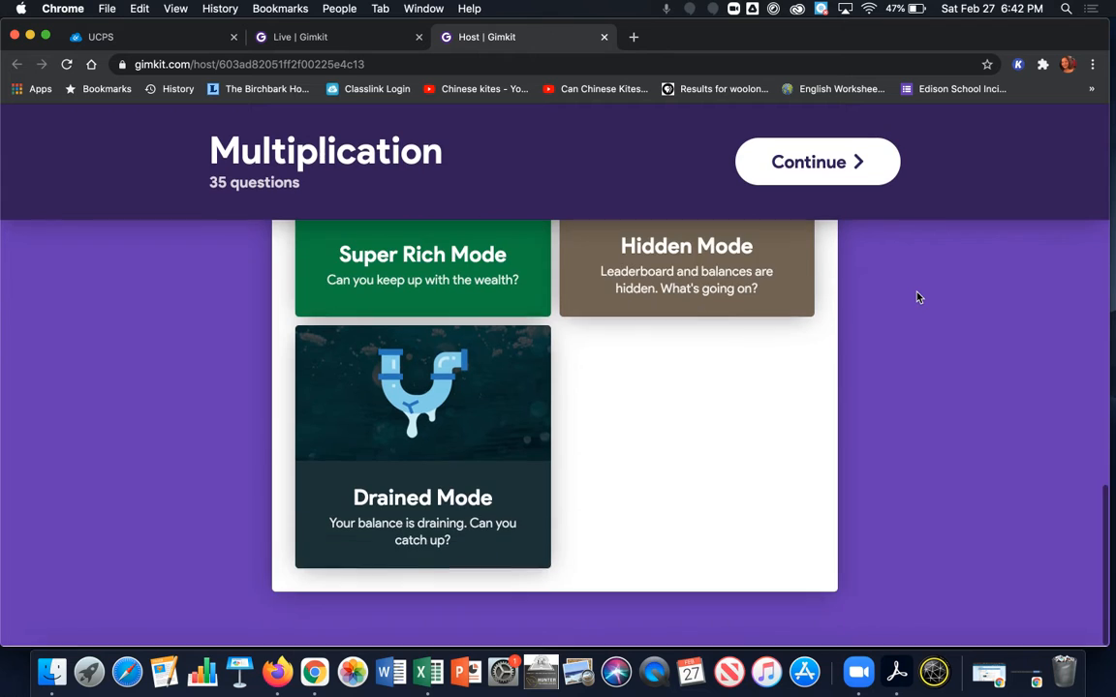
{"action": "scroll", "coordinate": [918, 298], "scroll_direction": "up", "scroll_amount": 7}
{"action": "scroll", "coordinate": [918, 297], "scroll_direction": "up", "scroll_amount": 8}
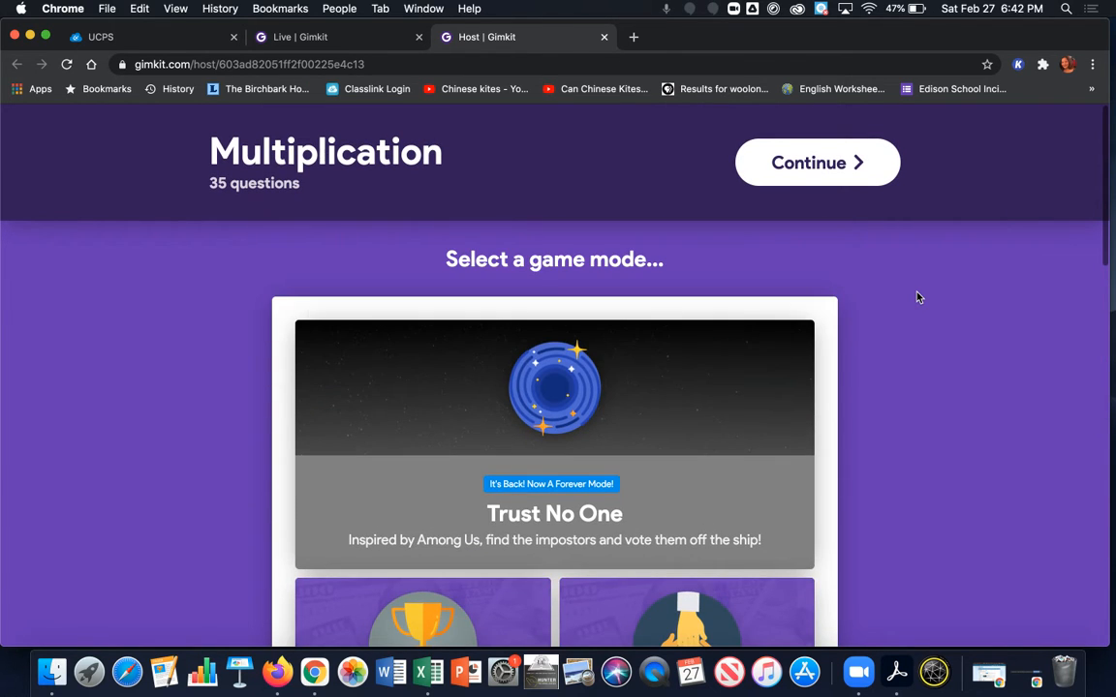
Read the details of the Trust No One game mode, including the blog reference, and close the description
{"action": "mouse_move", "coordinate": [693, 339]}
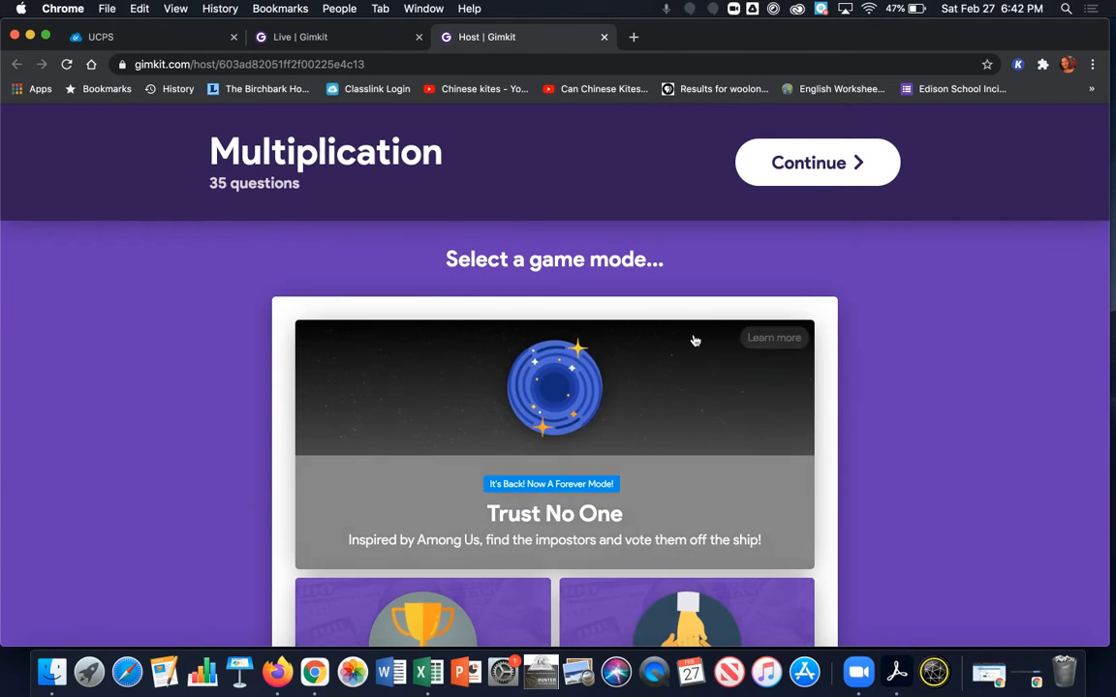
{"action": "left_click", "coordinate": [778, 343]}
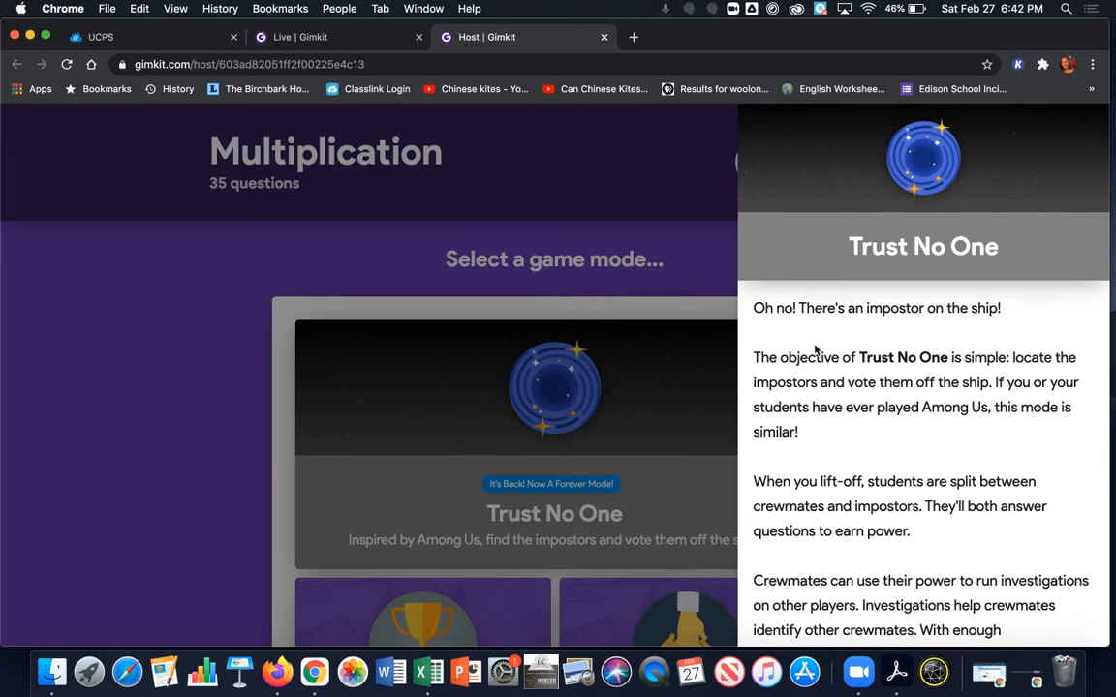
{"action": "scroll", "coordinate": [829, 352], "scroll_direction": "down", "scroll_amount": 5}
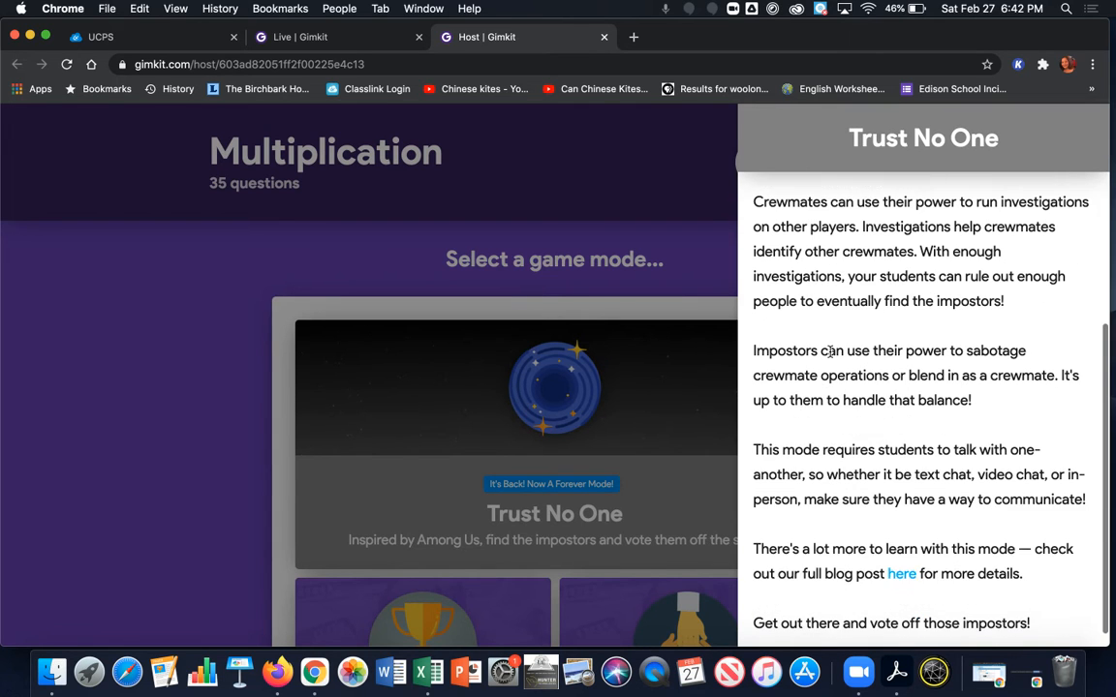
{"action": "scroll", "coordinate": [829, 352], "scroll_direction": "down", "scroll_amount": 1}
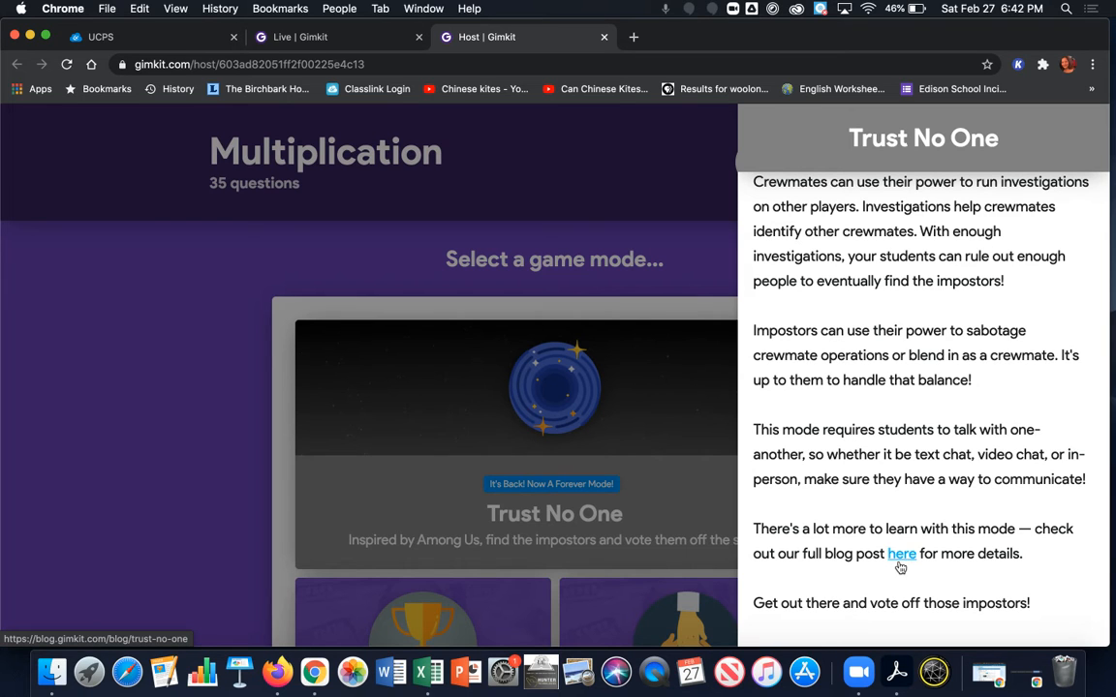
{"action": "left_click", "coordinate": [679, 398]}
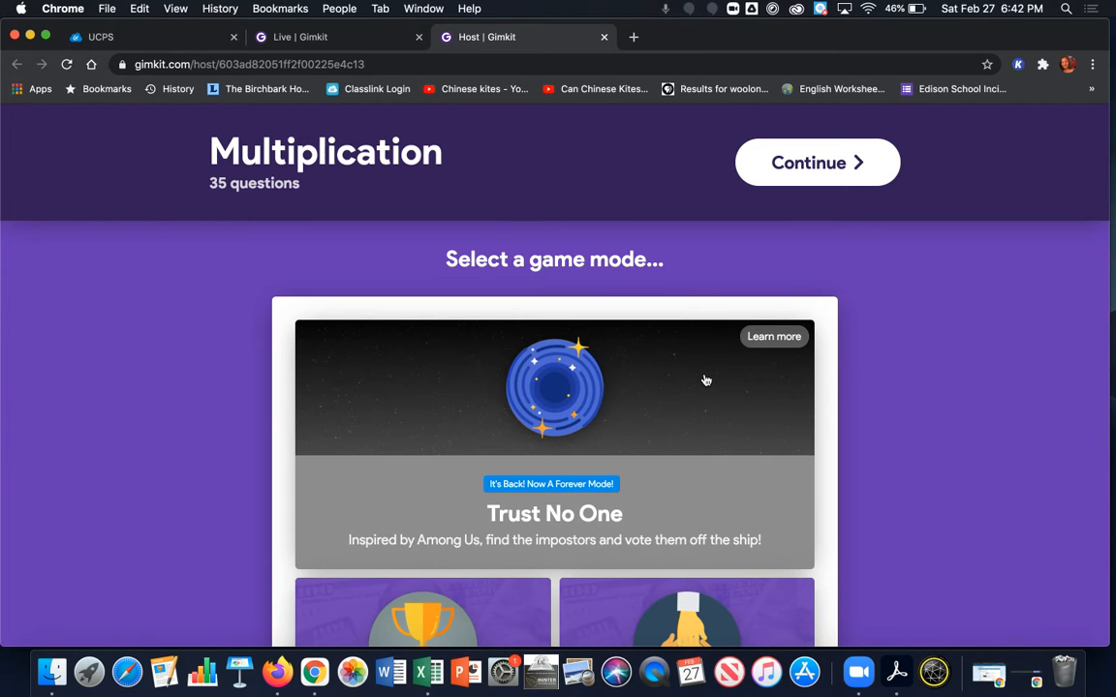
Choose Team Mode, check its Players Per Team option, and return to the Kits page
{"action": "scroll", "coordinate": [706, 380], "scroll_direction": "down", "scroll_amount": 5}
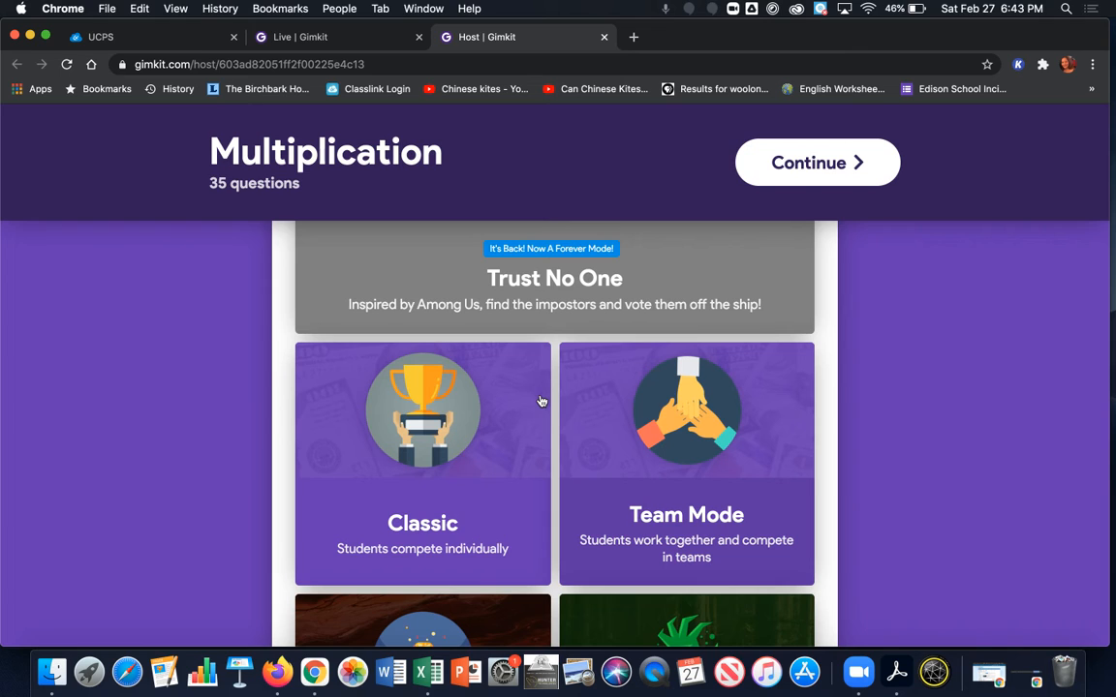
{"action": "scroll", "coordinate": [541, 401], "scroll_direction": "down", "scroll_amount": 1}
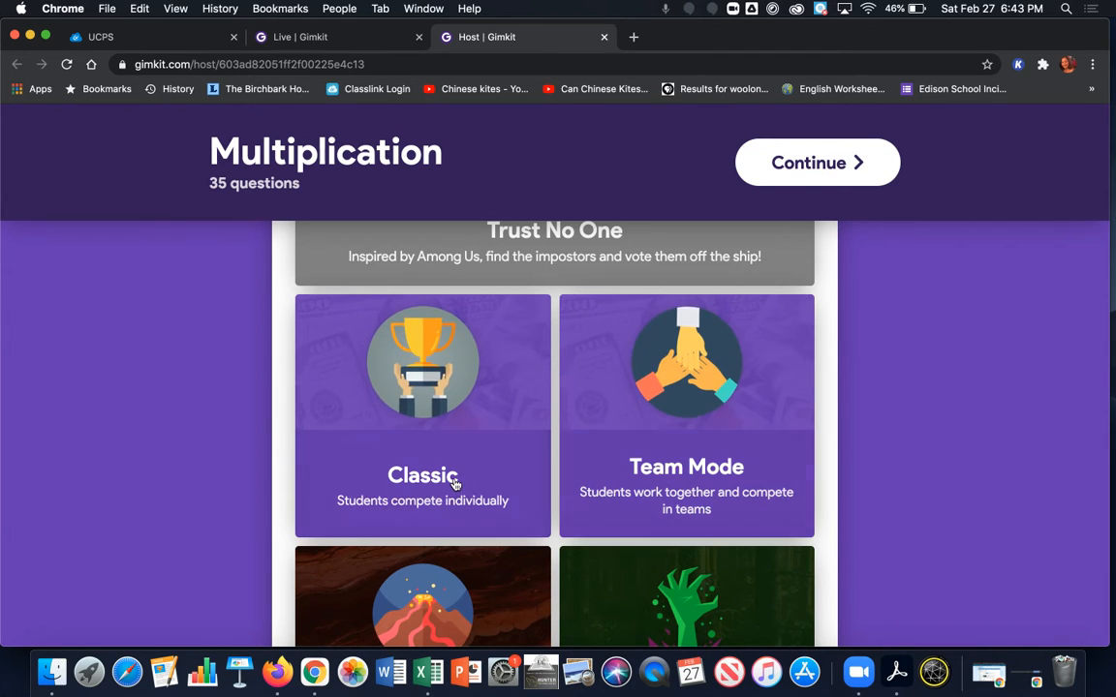
{"action": "left_click", "coordinate": [688, 475]}
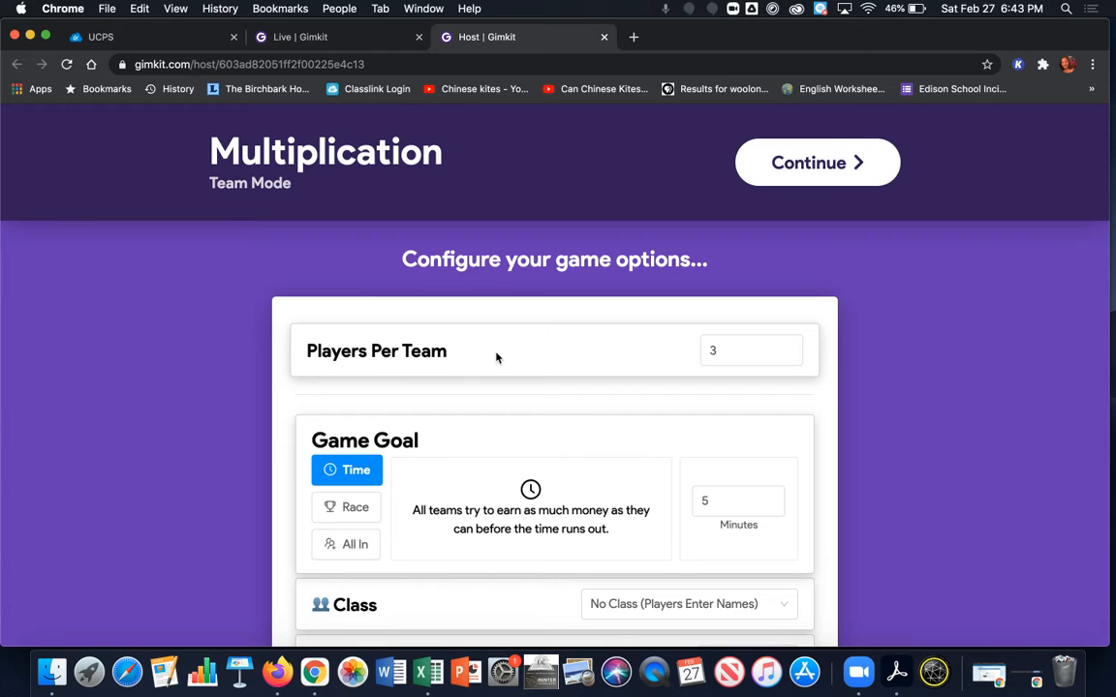
{"action": "left_click", "coordinate": [745, 354]}
{"action": "left_click", "coordinate": [665, 344]}
{"action": "left_click", "coordinate": [366, 39]}
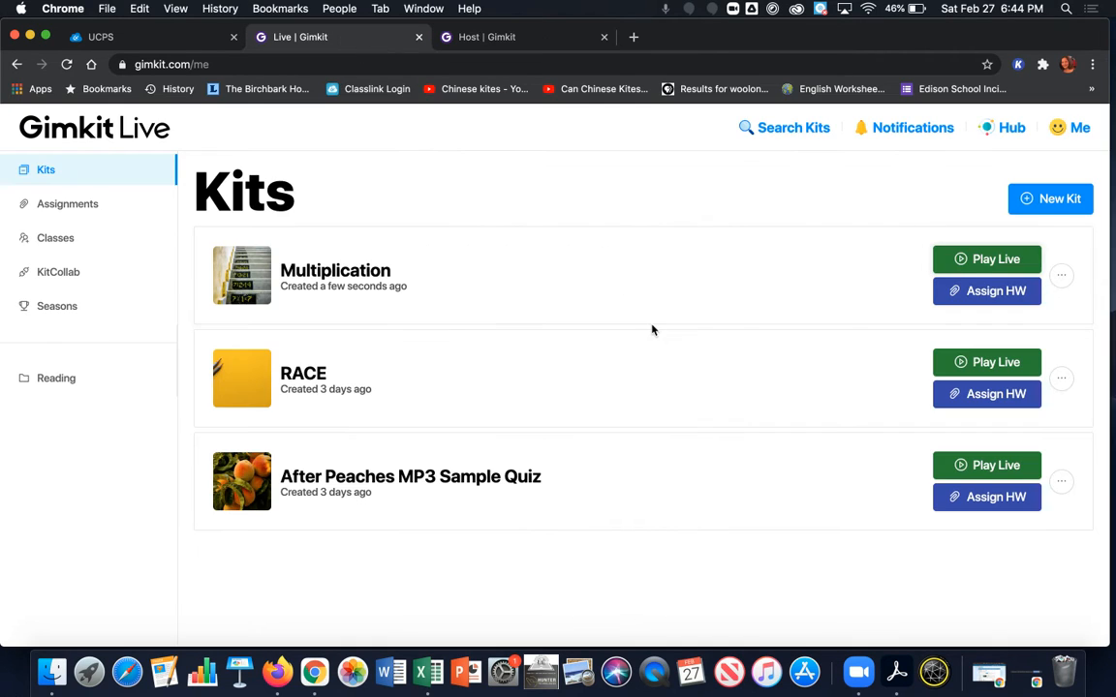
Host the Multiplication kit live again and choose the Classic game mode
{"action": "left_click", "coordinate": [1007, 258]}
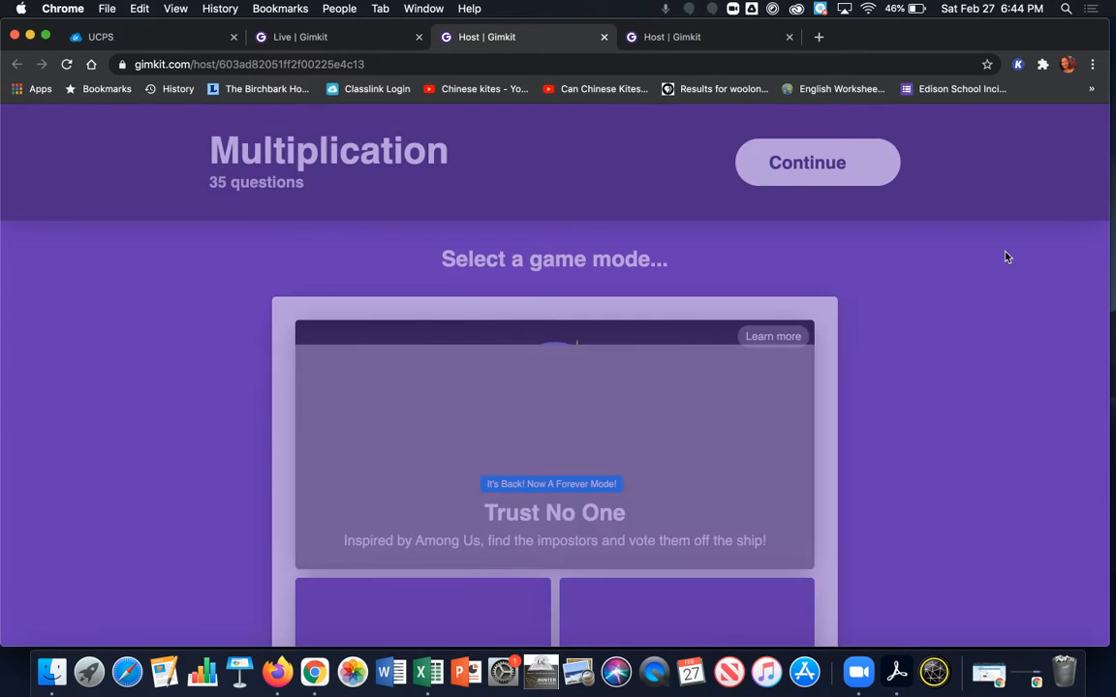
{"action": "scroll", "coordinate": [952, 275], "scroll_direction": "down", "scroll_amount": 3}
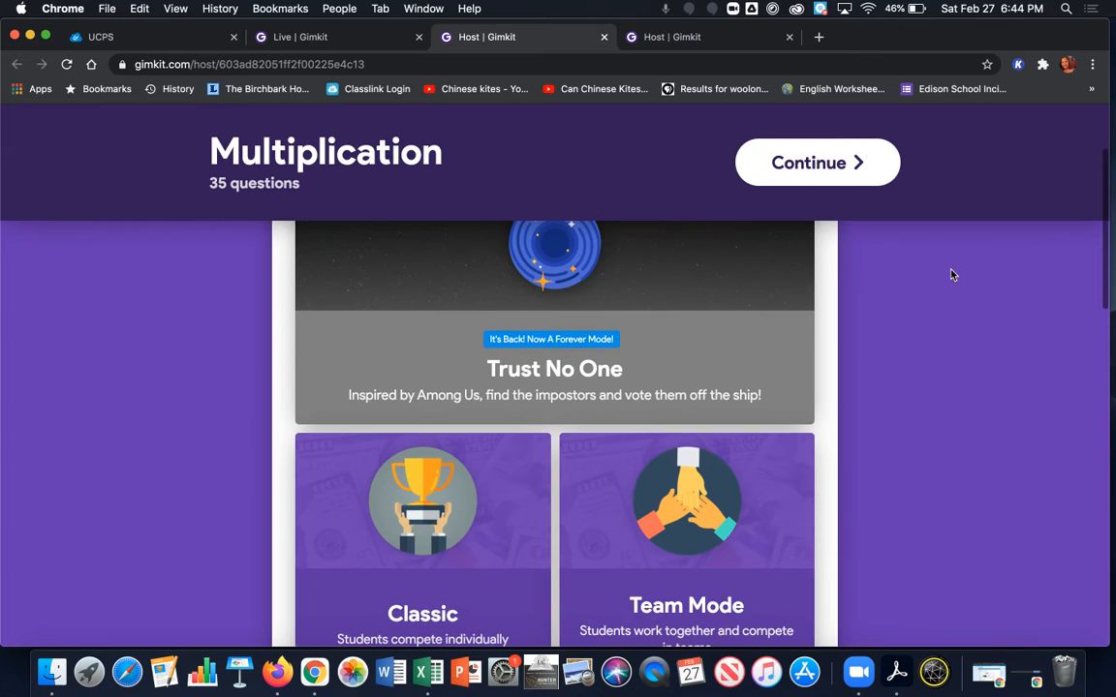
{"action": "scroll", "coordinate": [952, 275], "scroll_direction": "down", "scroll_amount": 4}
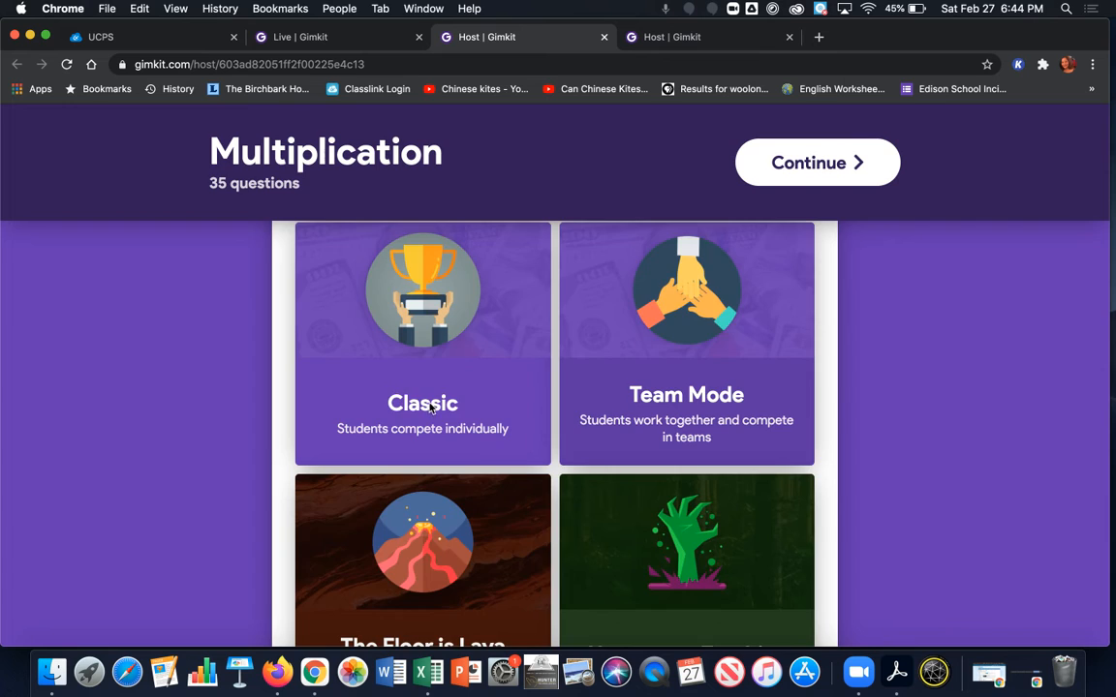
{"action": "left_click", "coordinate": [429, 408]}
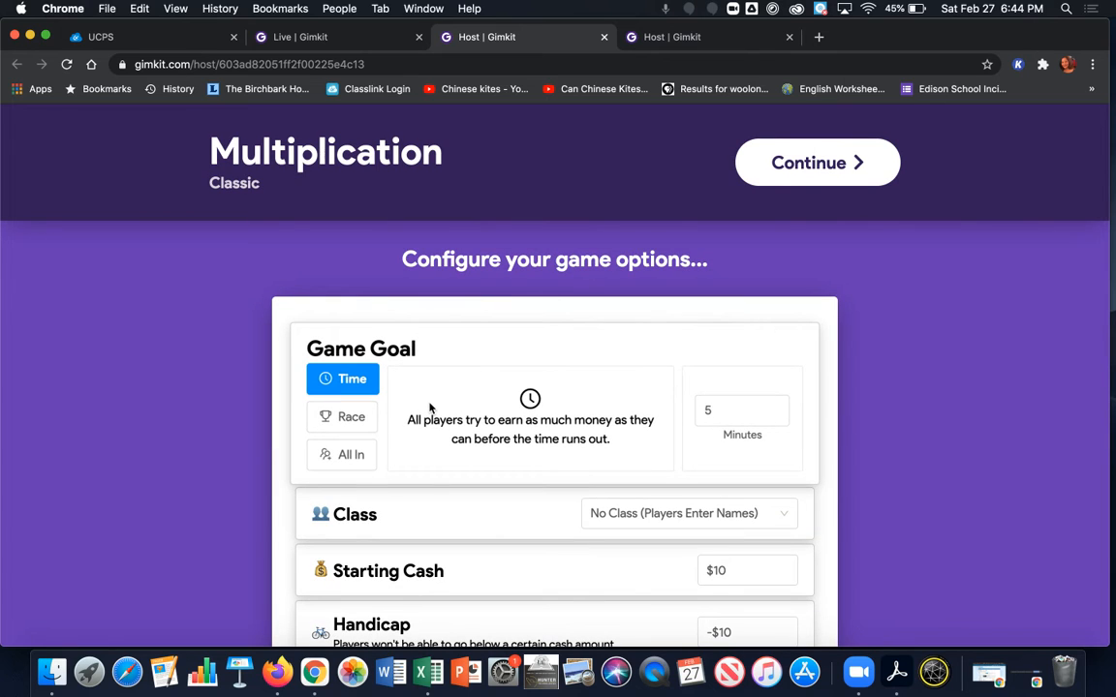
Set the duration of the Time game goal to 2 minutes
{"action": "scroll", "coordinate": [872, 405], "scroll_direction": "down", "scroll_amount": 2}
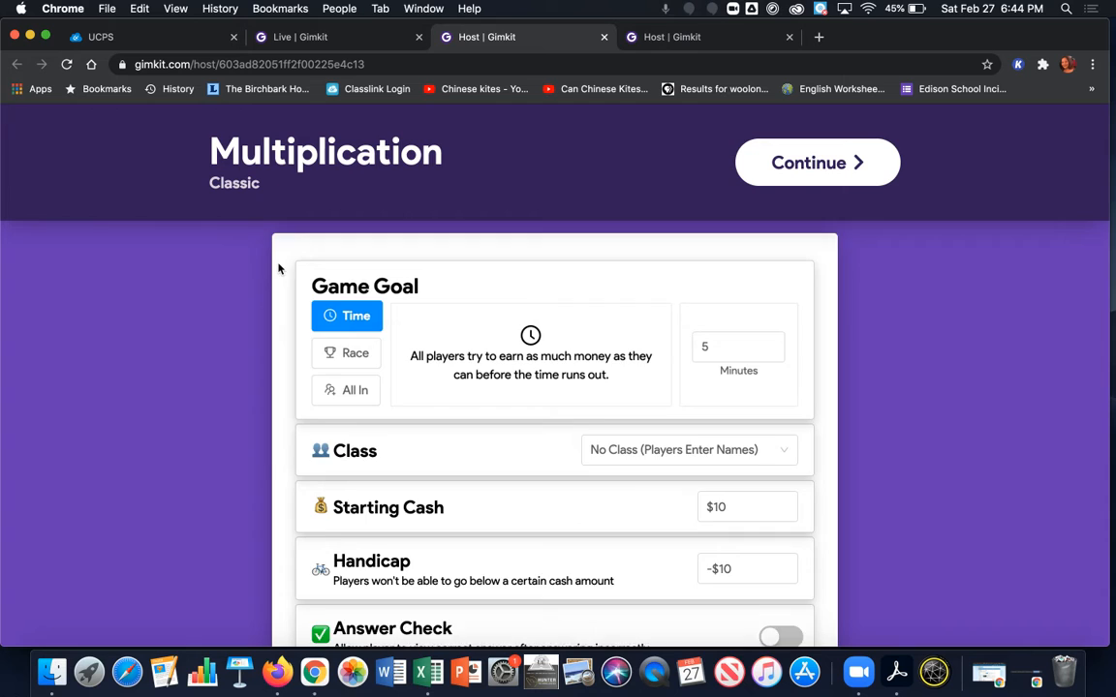
{"action": "scroll", "coordinate": [278, 268], "scroll_direction": "up", "scroll_amount": 2}
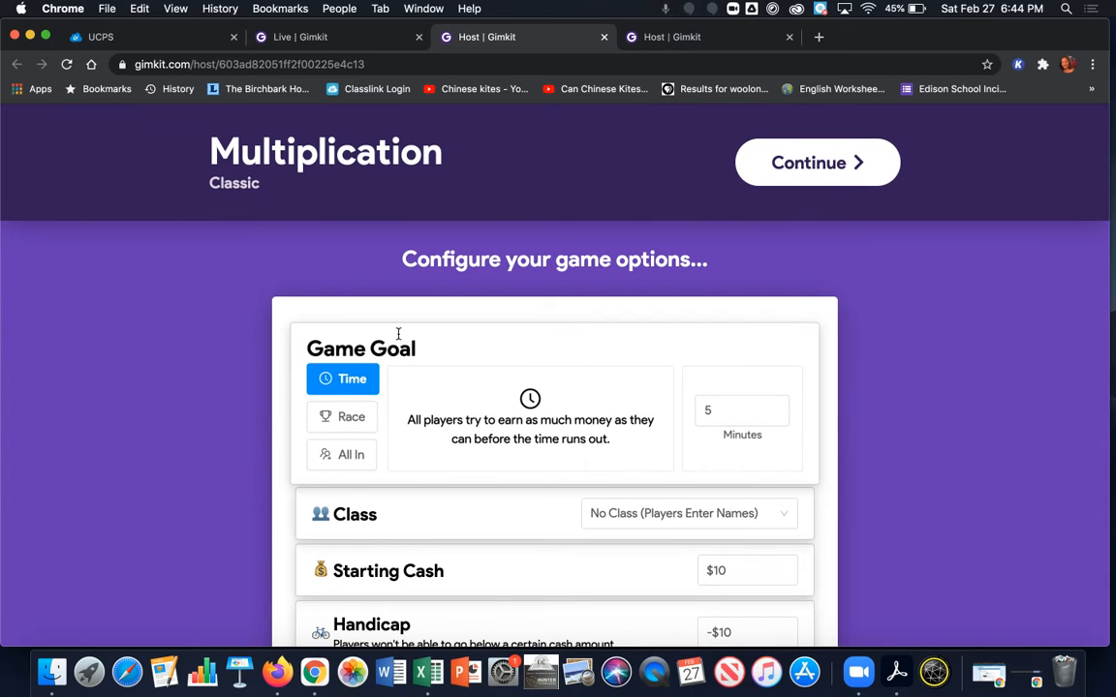
{"action": "scroll", "coordinate": [457, 349], "scroll_direction": "down", "scroll_amount": 3}
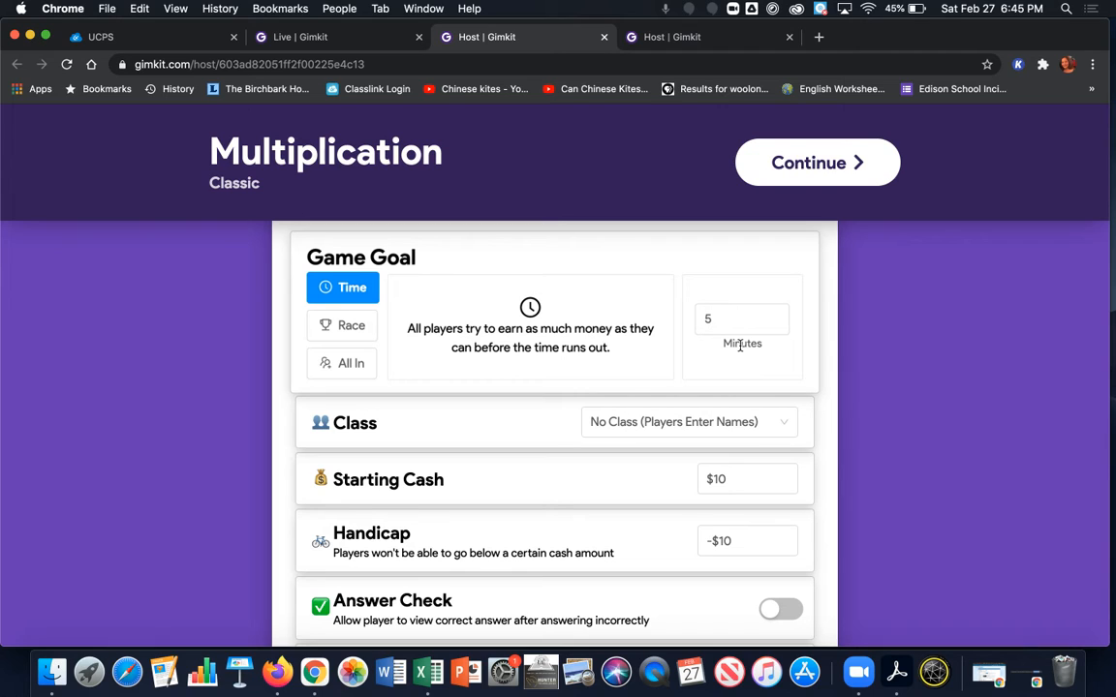
{"action": "left_click", "coordinate": [717, 319]}
{"action": "left_click", "coordinate": [676, 344]}
{"action": "left_click", "coordinate": [783, 332]}
{"action": "left_click", "coordinate": [784, 329]}
{"action": "left_click", "coordinate": [784, 329]}
{"action": "left_click", "coordinate": [784, 331]}
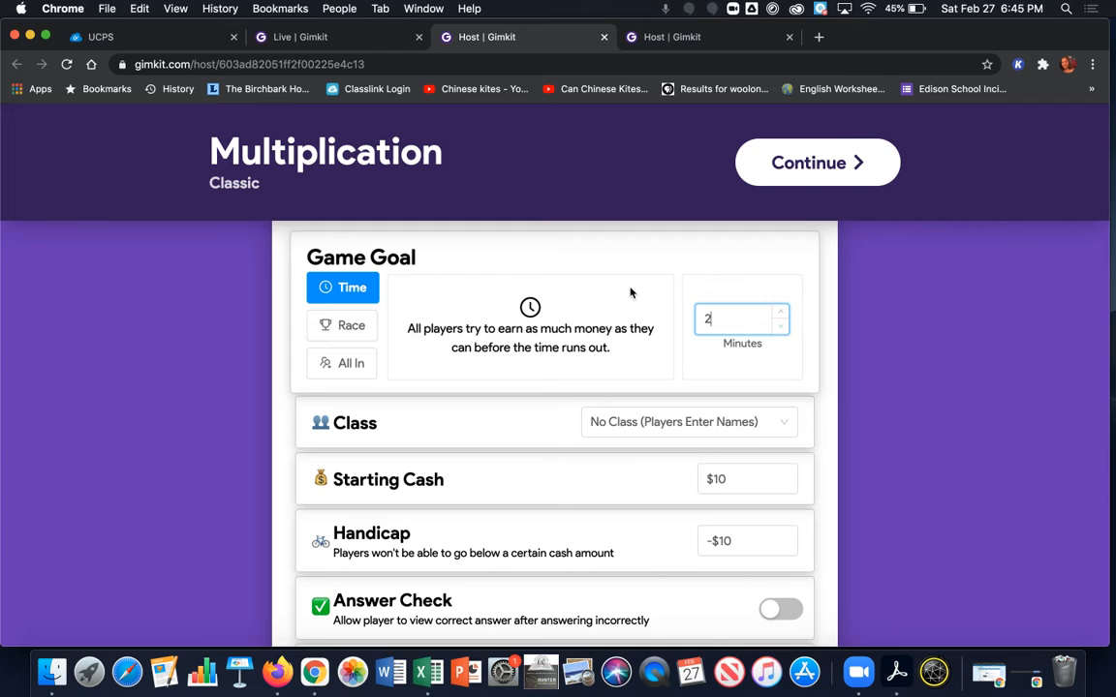
Switch the game goal to Race and select its cash goal amount for editing
{"action": "left_click", "coordinate": [344, 333]}
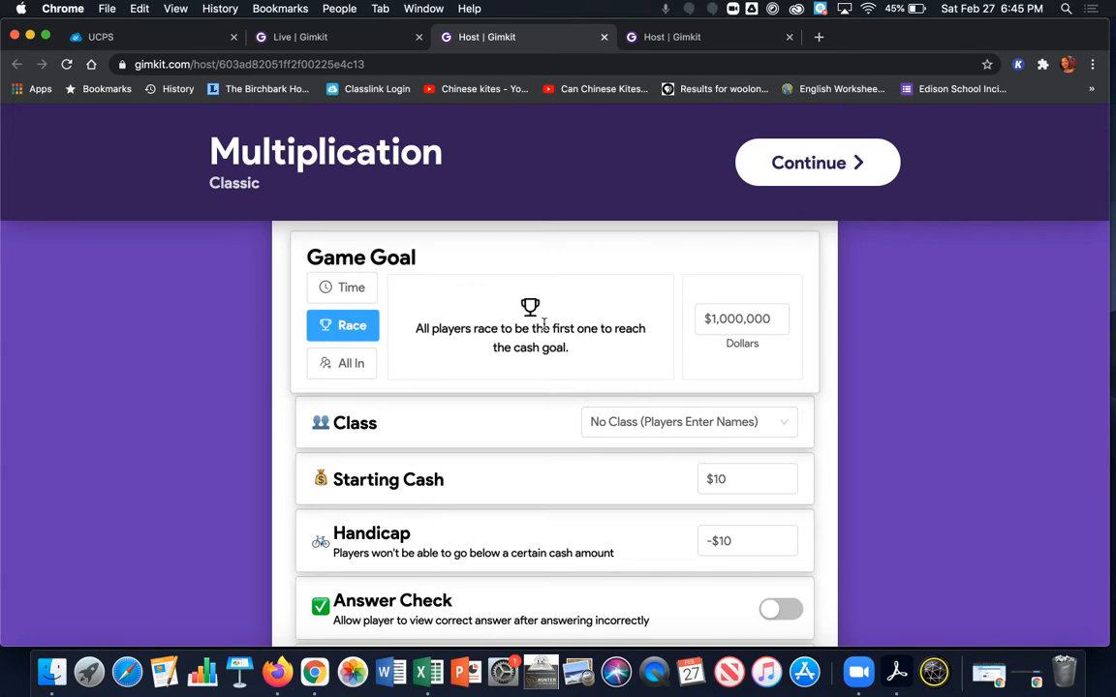
{"action": "left_click", "coordinate": [778, 319]}
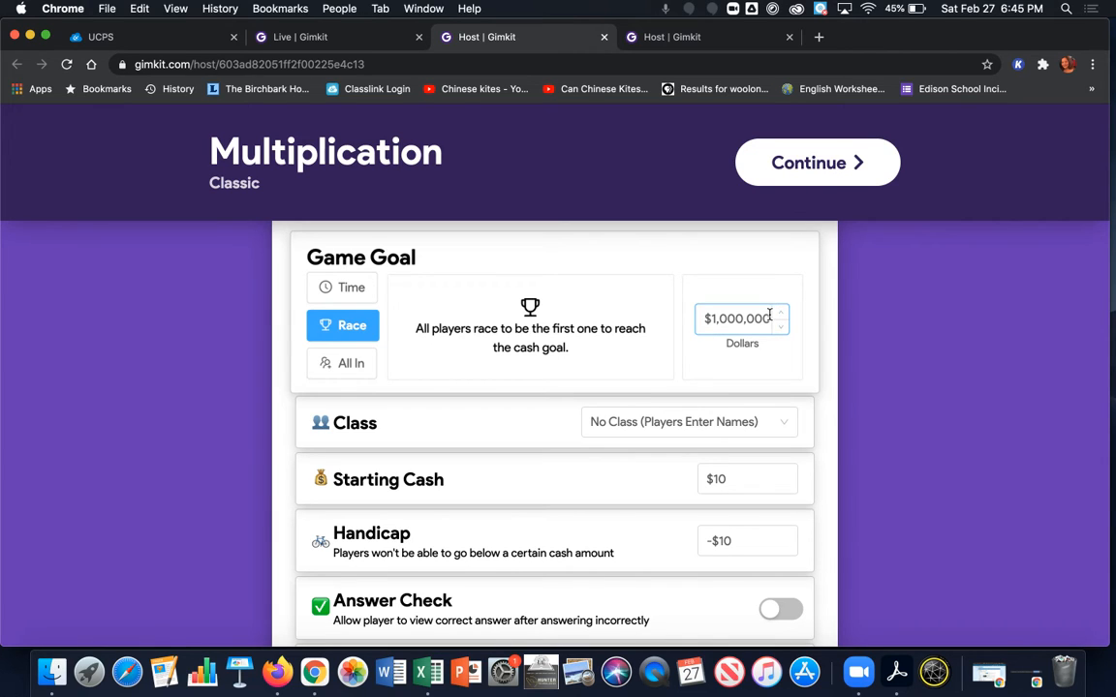
{"action": "key", "text": "super+a"}
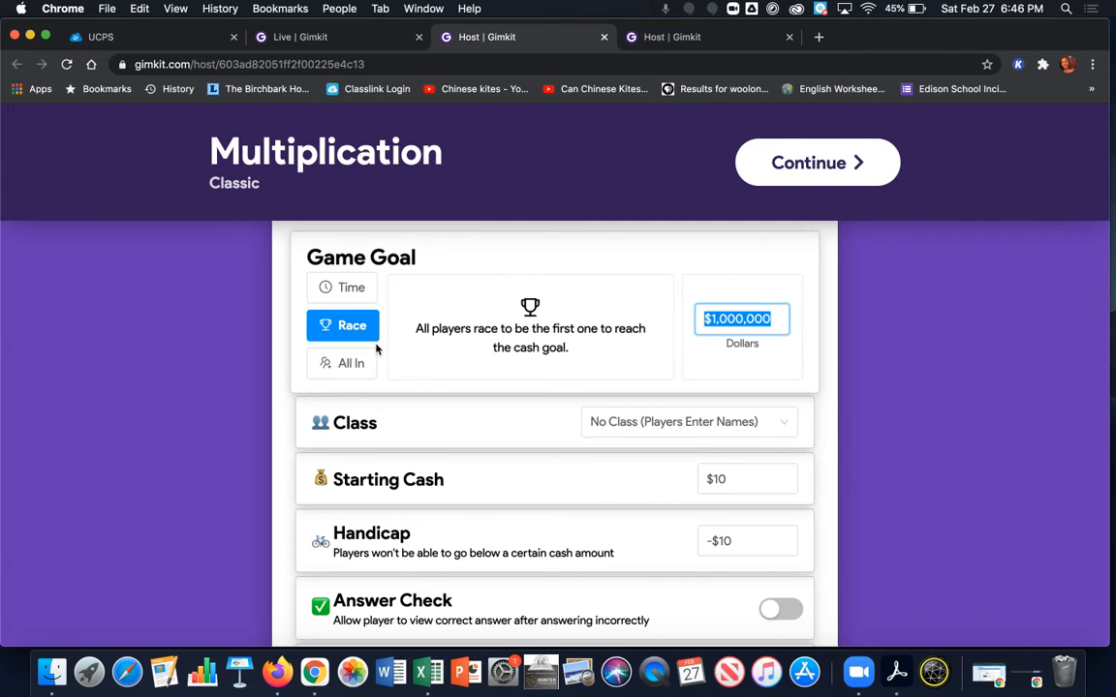
Set the game goal to All In and check its collective cash goal field
{"action": "left_click", "coordinate": [351, 364]}
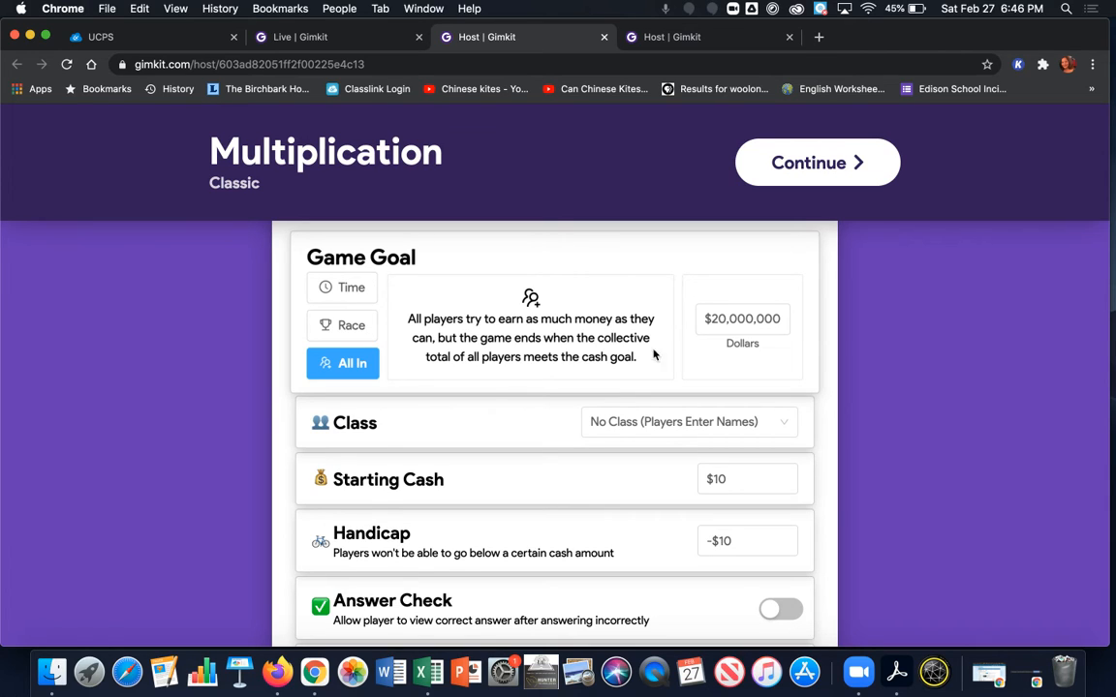
{"action": "left_click", "coordinate": [712, 325]}
{"action": "left_click", "coordinate": [700, 323]}
Assign the Room 302 class to the game
{"action": "scroll", "coordinate": [762, 342], "scroll_direction": "down", "scroll_amount": 1}
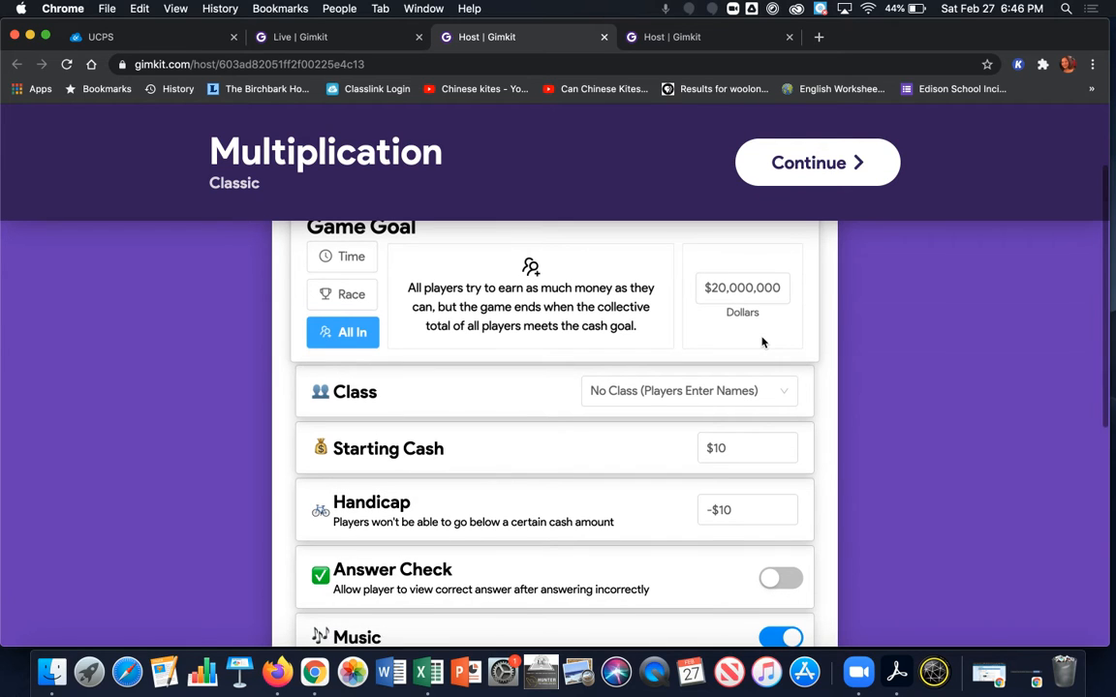
{"action": "scroll", "coordinate": [762, 342], "scroll_direction": "down", "scroll_amount": 1}
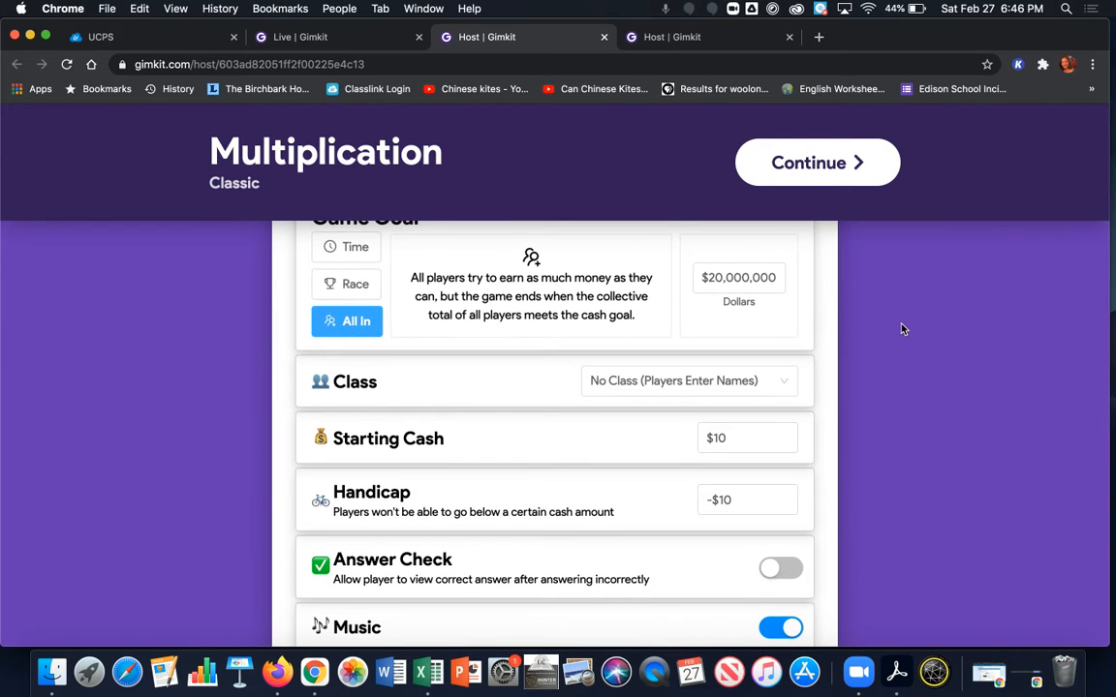
{"action": "scroll", "coordinate": [901, 330], "scroll_direction": "down", "scroll_amount": 3}
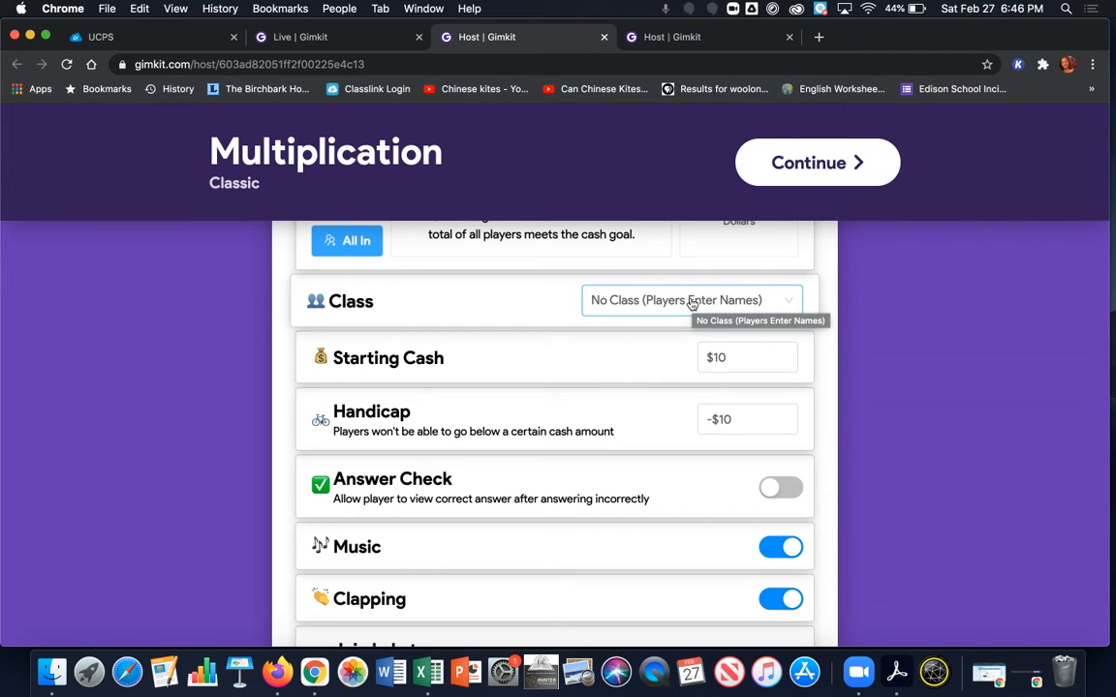
{"action": "left_click", "coordinate": [689, 302]}
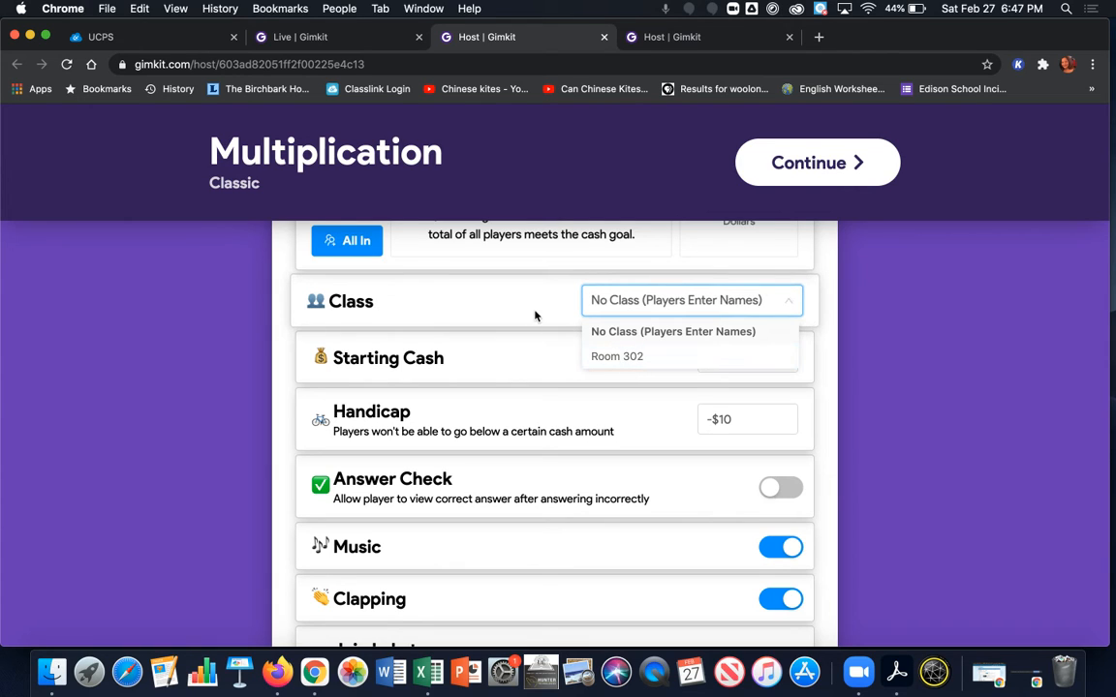
{"action": "left_click", "coordinate": [615, 357]}
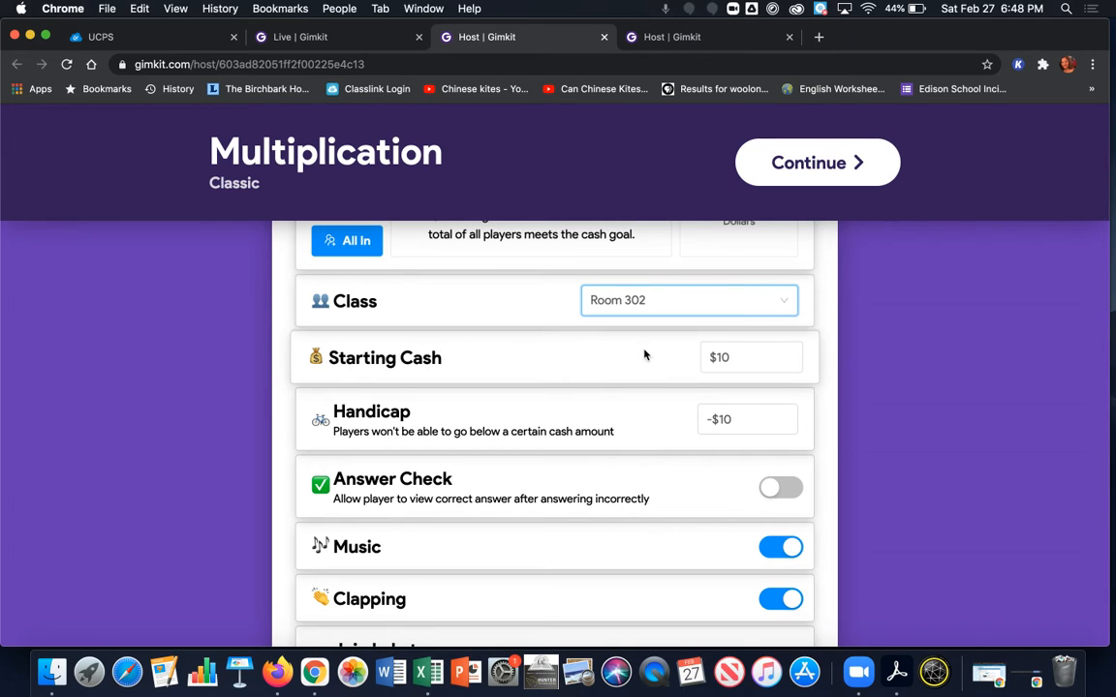
Select the Starting Cash amount for editing
{"action": "left_click", "coordinate": [755, 363]}
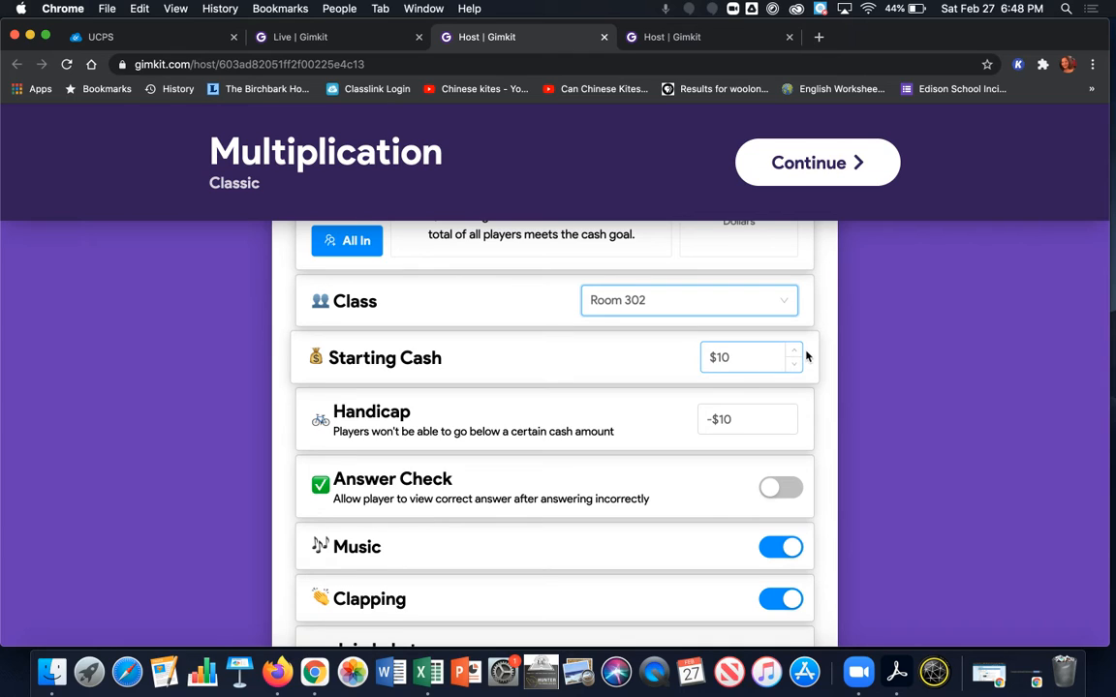
{"action": "left_click", "coordinate": [792, 378]}
{"action": "left_click", "coordinate": [738, 356]}
{"action": "left_click_drag", "start_coordinate": [738, 356], "coordinate": [682, 363]}
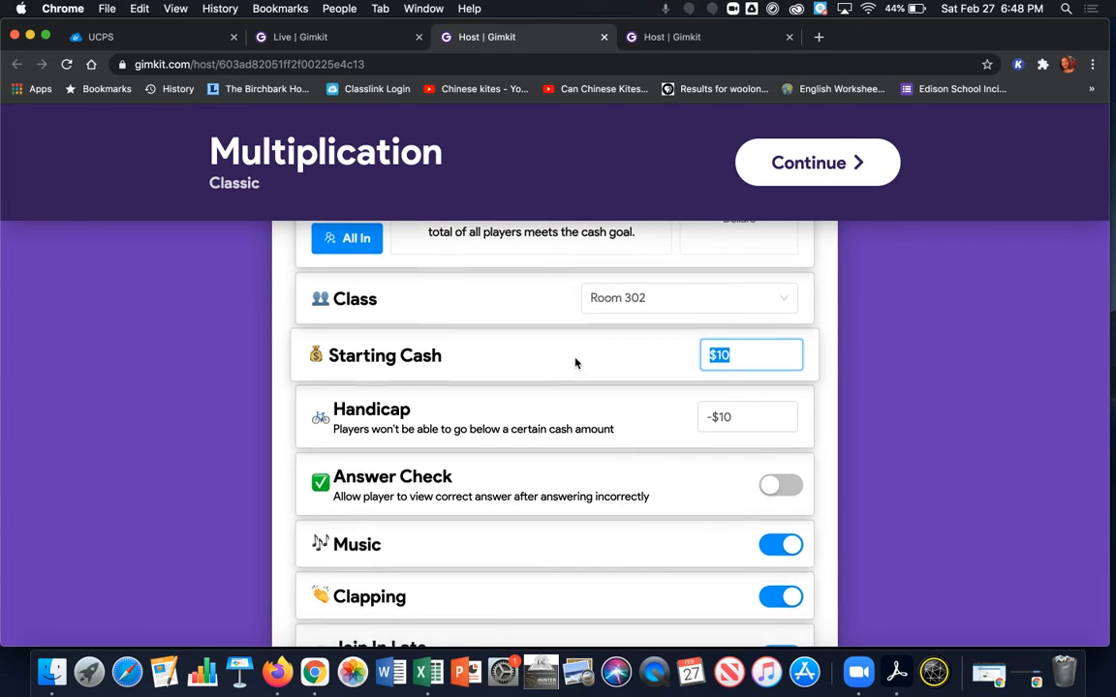
Switch the Answer Check option on and back off
{"action": "scroll", "coordinate": [576, 363], "scroll_direction": "down", "scroll_amount": 1}
{"action": "scroll", "coordinate": [576, 363], "scroll_direction": "down", "scroll_amount": 1}
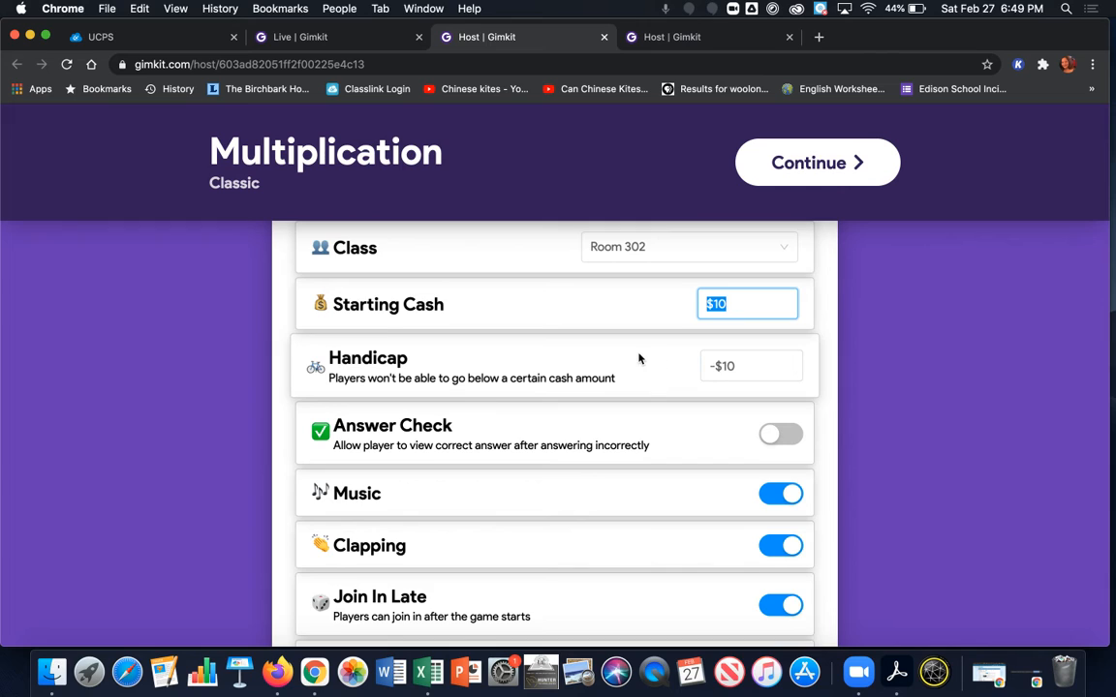
{"action": "scroll", "coordinate": [638, 359], "scroll_direction": "down", "scroll_amount": 1}
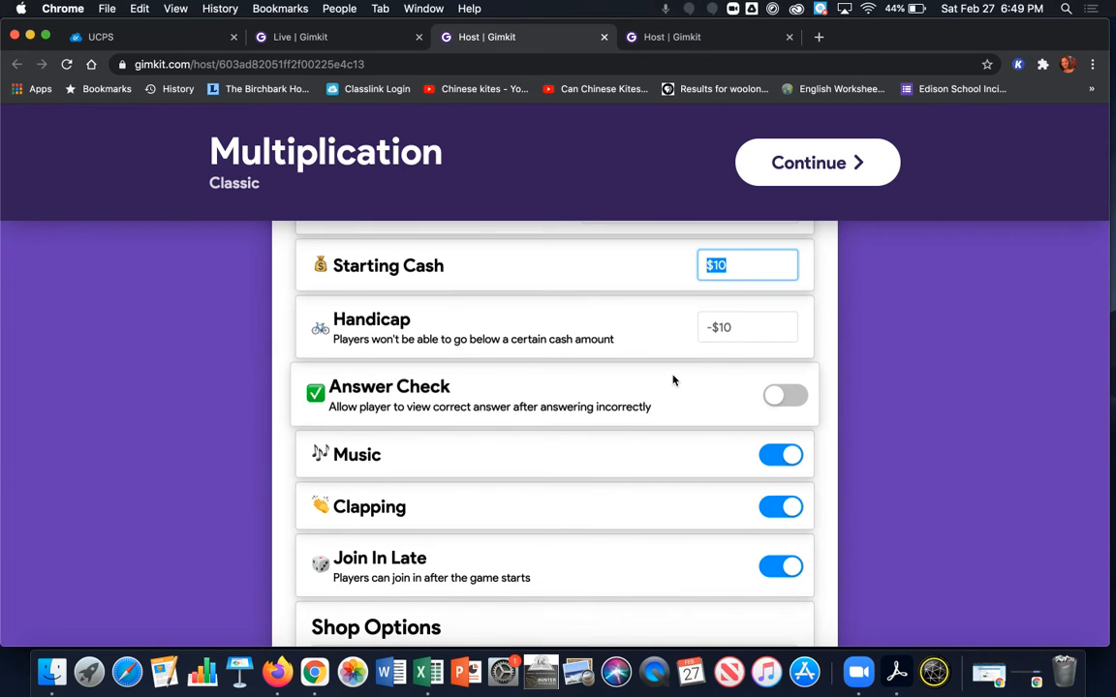
{"action": "scroll", "coordinate": [673, 378], "scroll_direction": "down", "scroll_amount": 1}
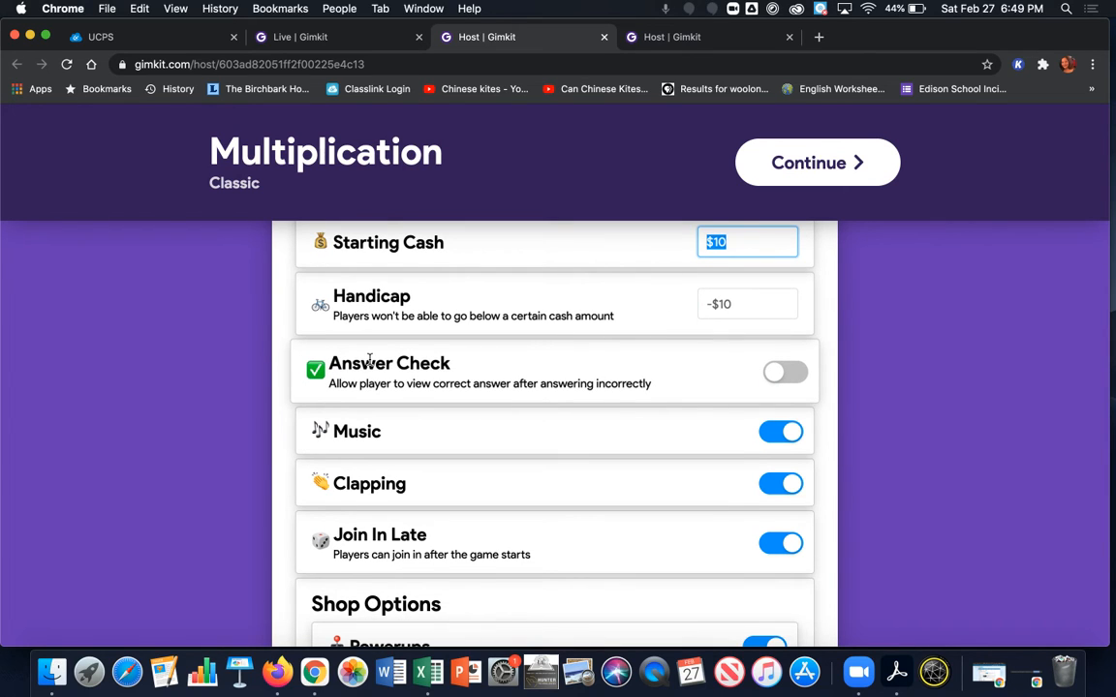
{"action": "scroll", "coordinate": [372, 369], "scroll_direction": "down", "scroll_amount": 1}
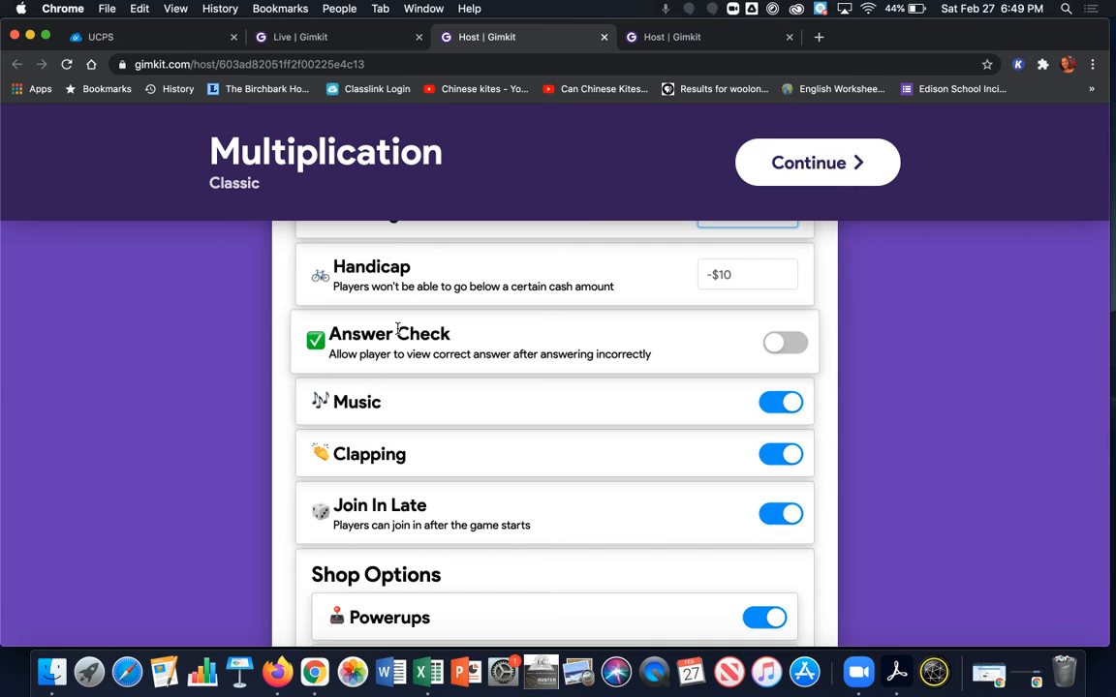
{"action": "scroll", "coordinate": [398, 330], "scroll_direction": "up", "scroll_amount": 4}
{"action": "scroll", "coordinate": [398, 329], "scroll_direction": "down", "scroll_amount": 4}
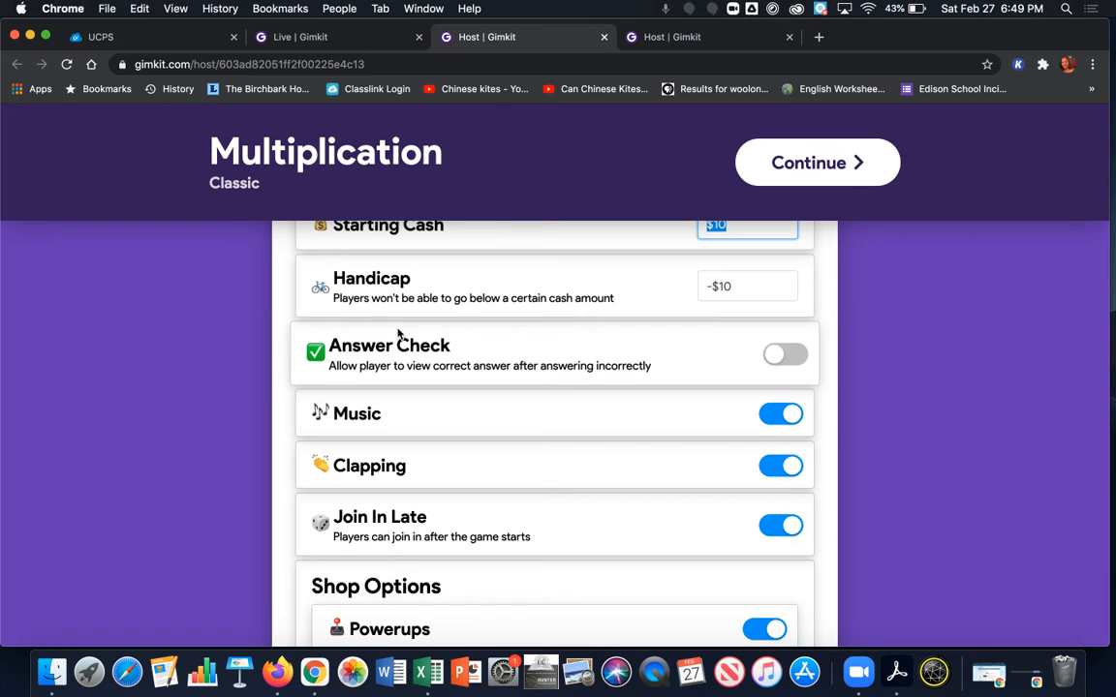
{"action": "left_click", "coordinate": [776, 363]}
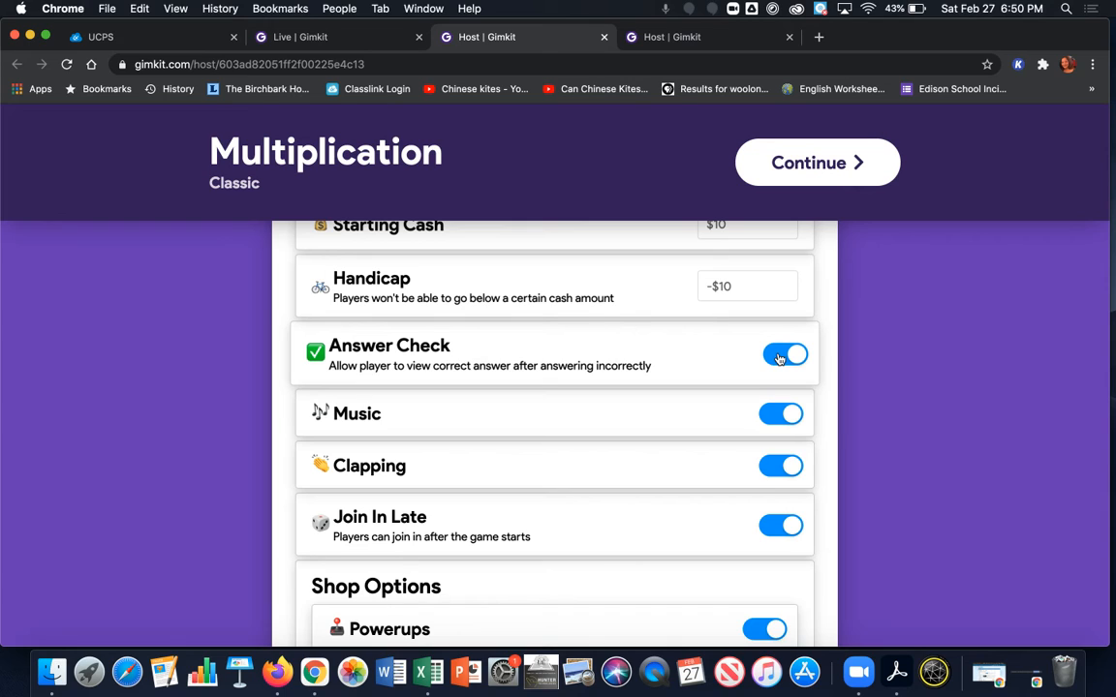
{"action": "left_click", "coordinate": [780, 359]}
Set the game goal to Time with a limit of 2 minutes
{"action": "scroll", "coordinate": [635, 413], "scroll_direction": "down", "scroll_amount": 2}
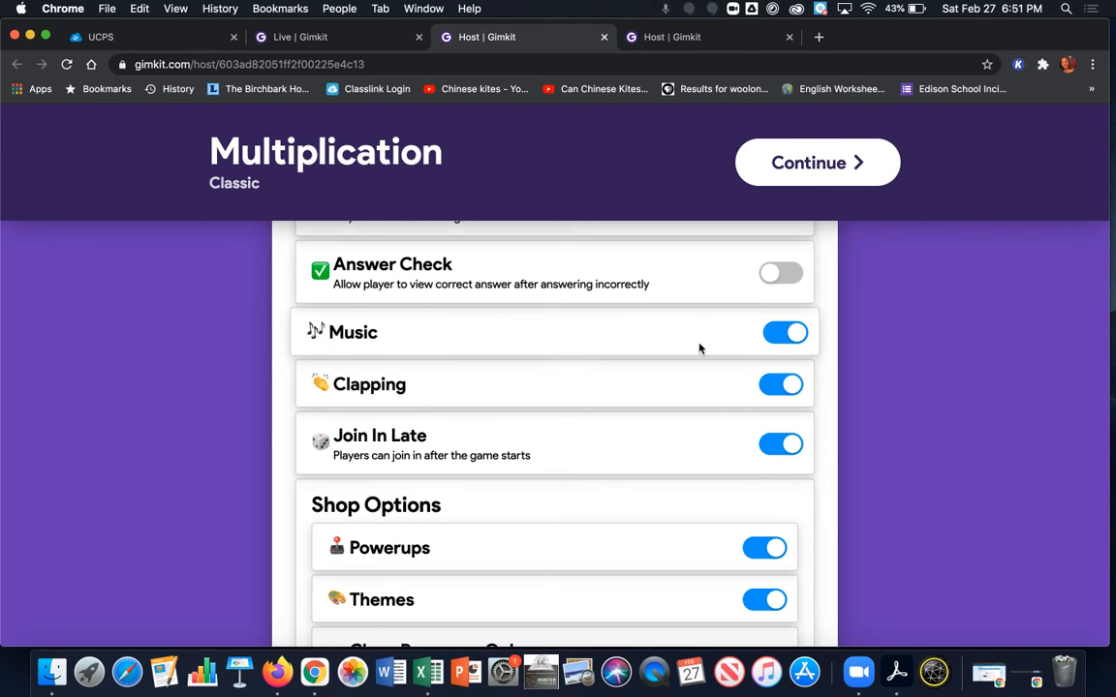
{"action": "scroll", "coordinate": [700, 349], "scroll_direction": "down", "scroll_amount": 2}
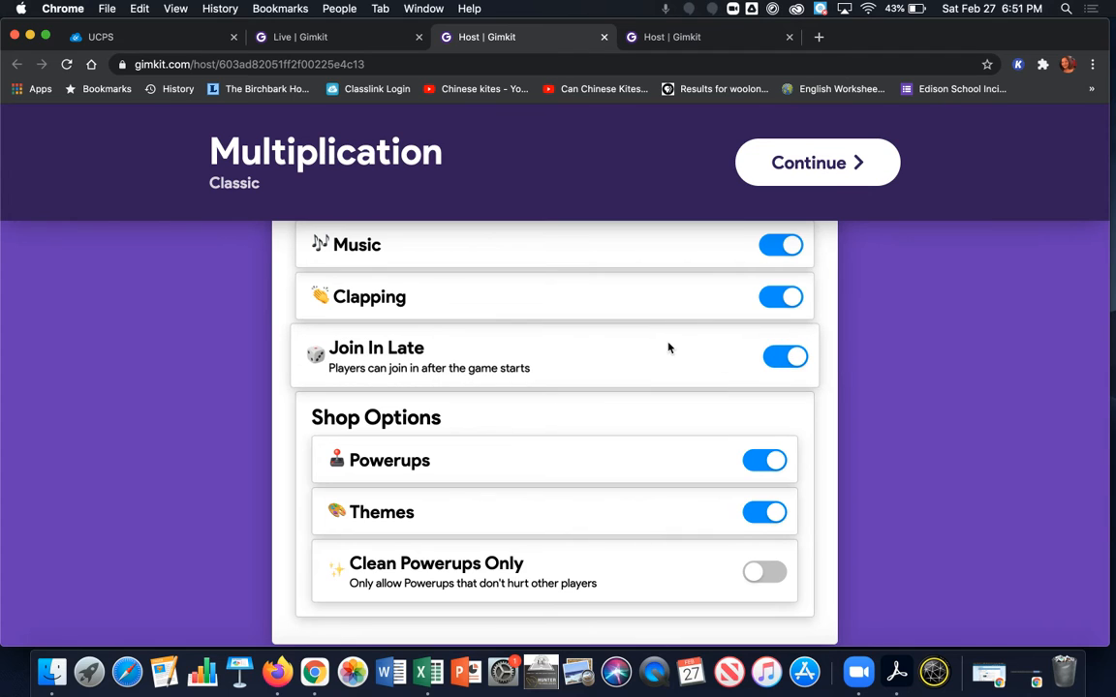
{"action": "scroll", "coordinate": [669, 348], "scroll_direction": "down", "scroll_amount": 1}
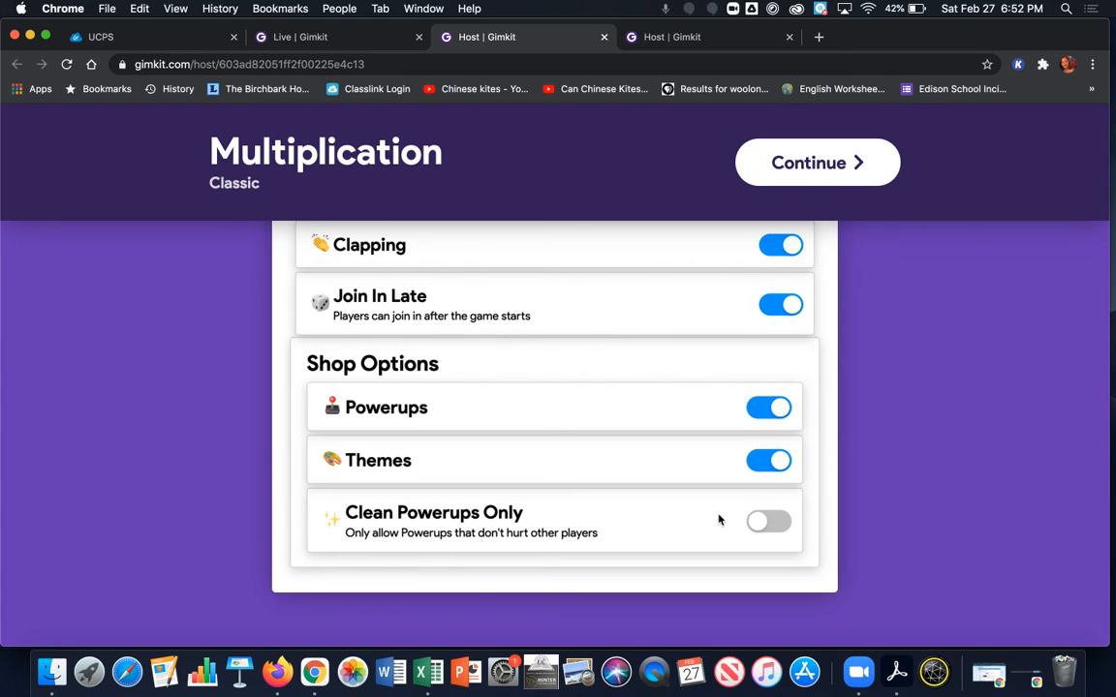
{"action": "scroll", "coordinate": [719, 518], "scroll_direction": "up", "scroll_amount": 10}
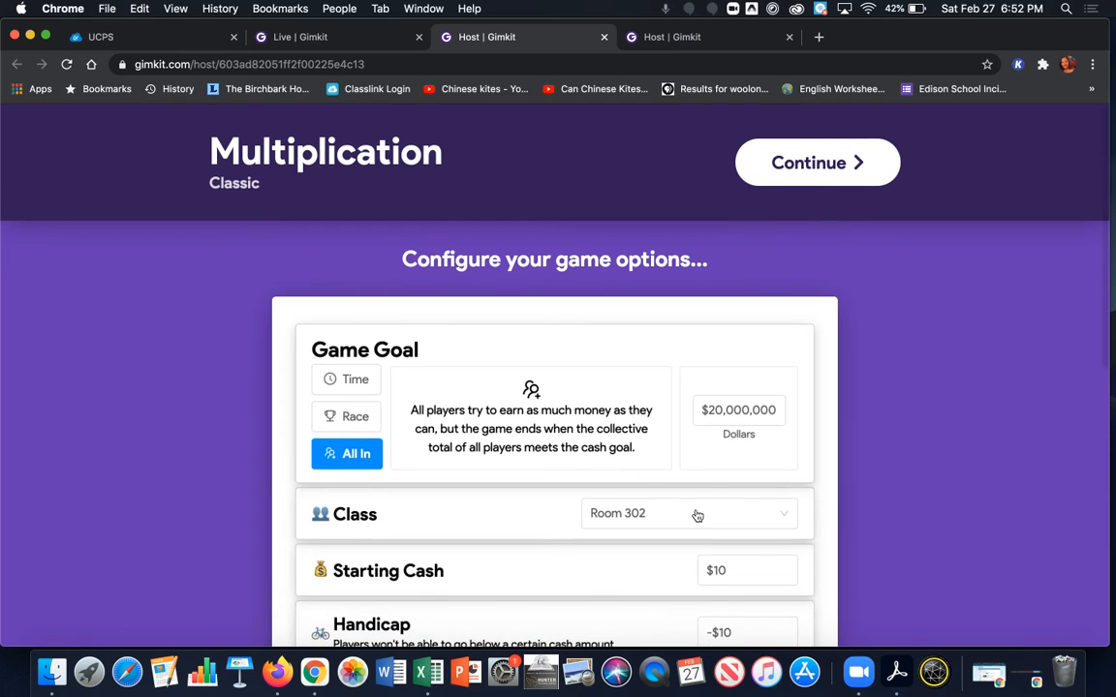
{"action": "left_click", "coordinate": [354, 382]}
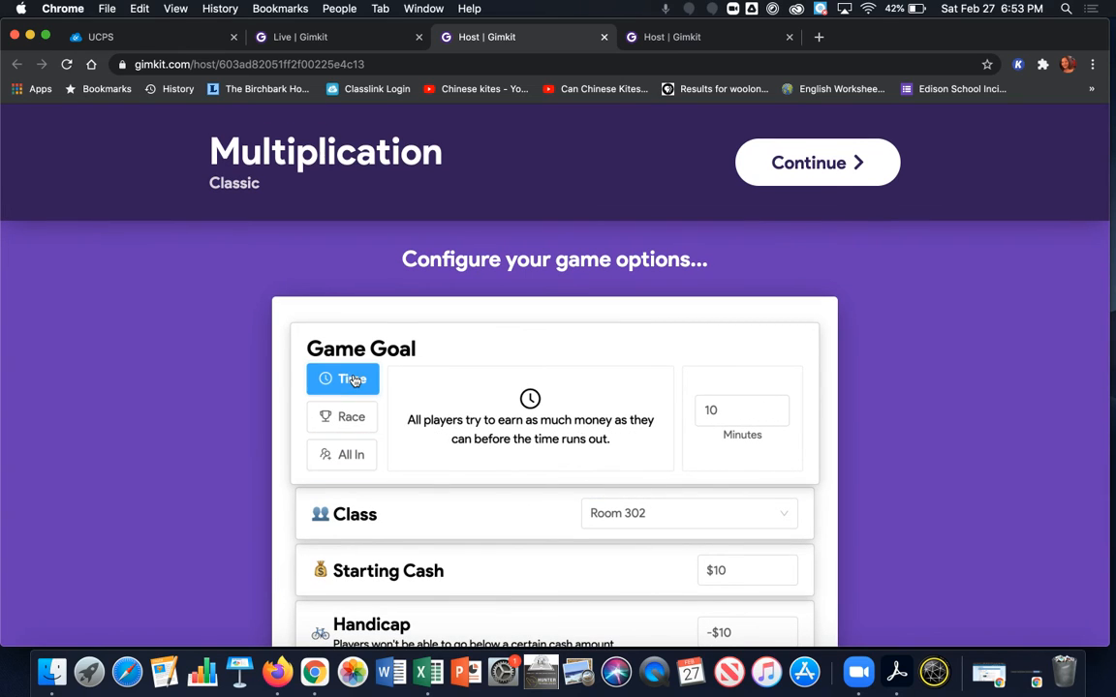
{"action": "left_click", "coordinate": [724, 409]}
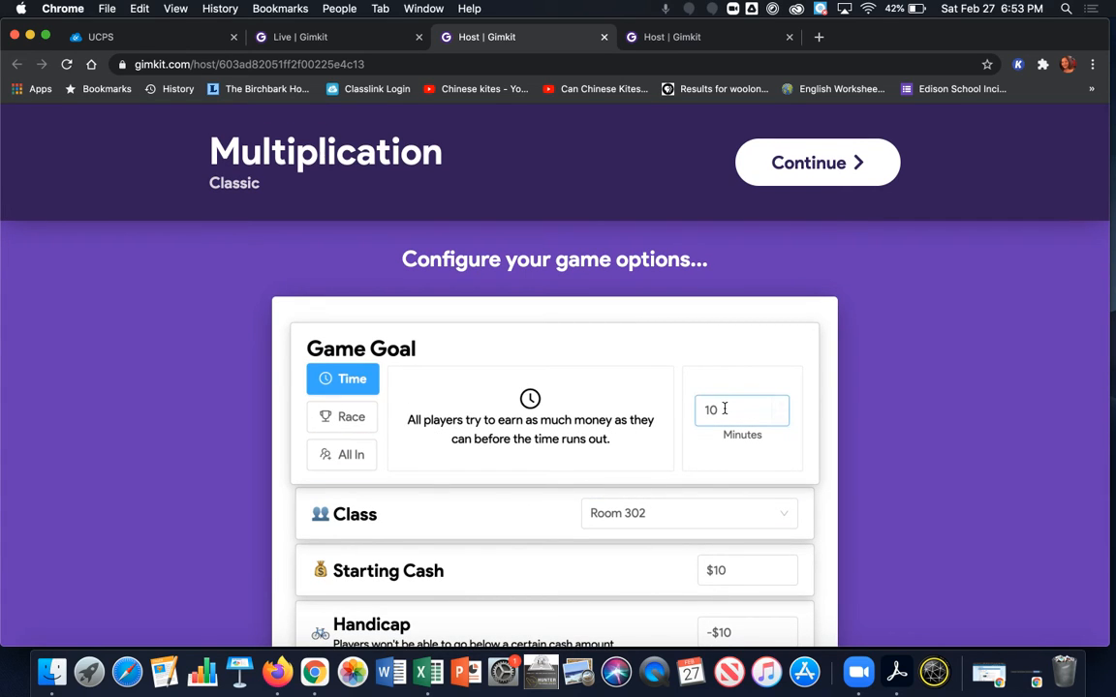
{"action": "key", "text": "BackSpace"}
{"action": "key", "text": "BackSpace"}
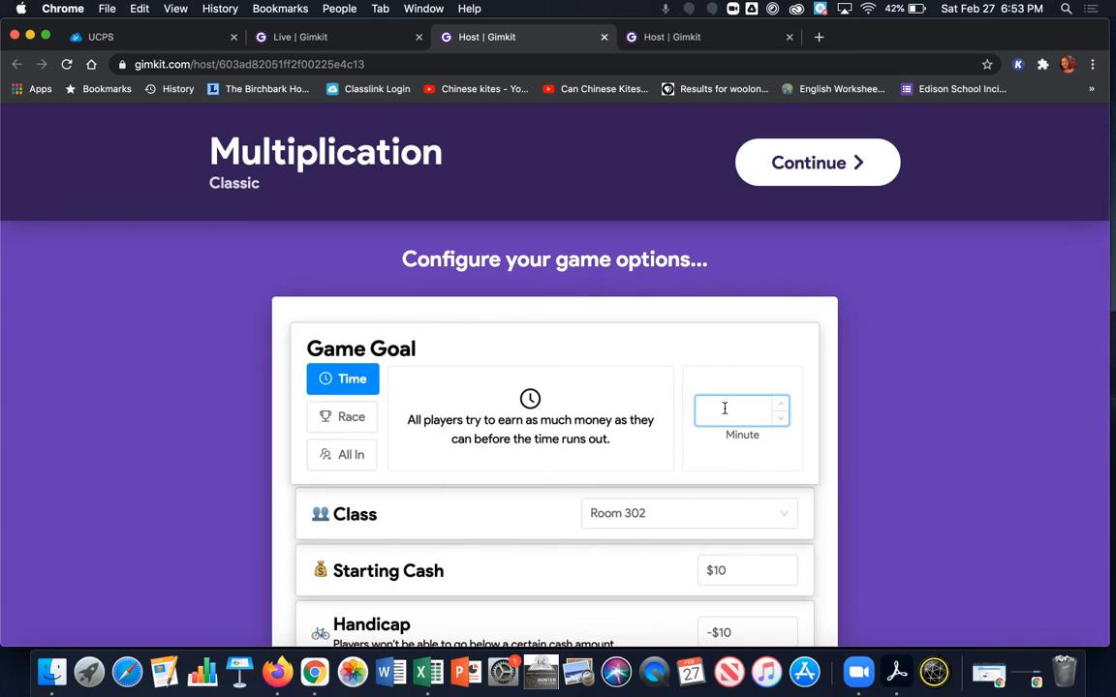
{"action": "type", "text": "2"}
Set Starting Cash to $0 and continue to the game lobby
{"action": "scroll", "coordinate": [988, 402], "scroll_direction": "down", "scroll_amount": 3}
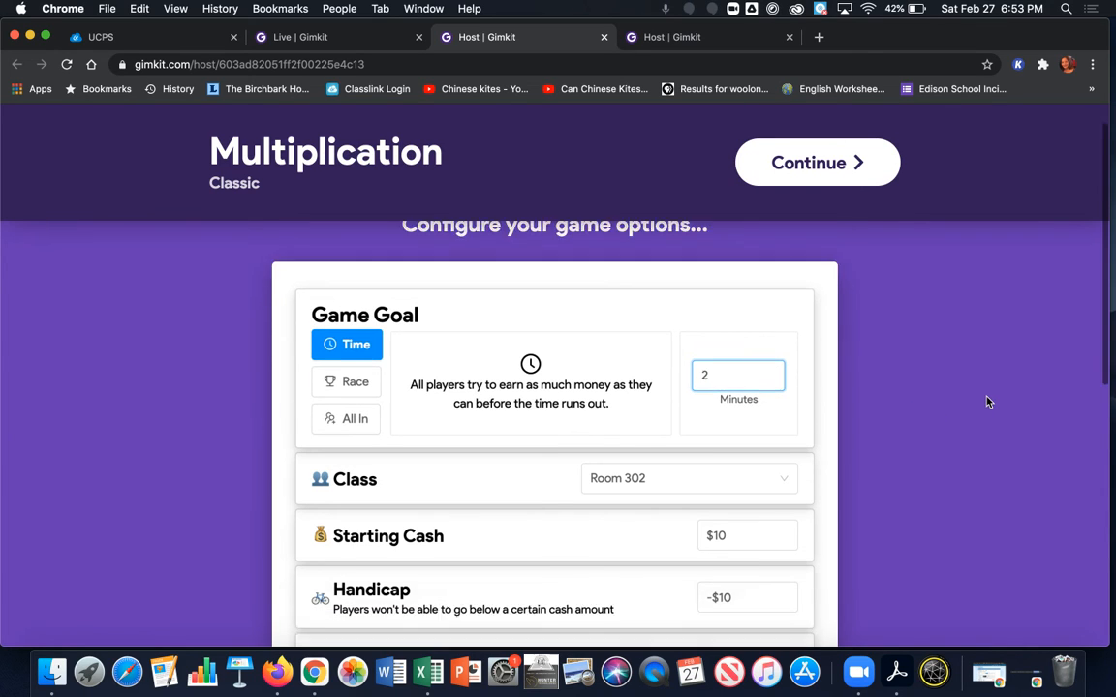
{"action": "left_click", "coordinate": [734, 376]}
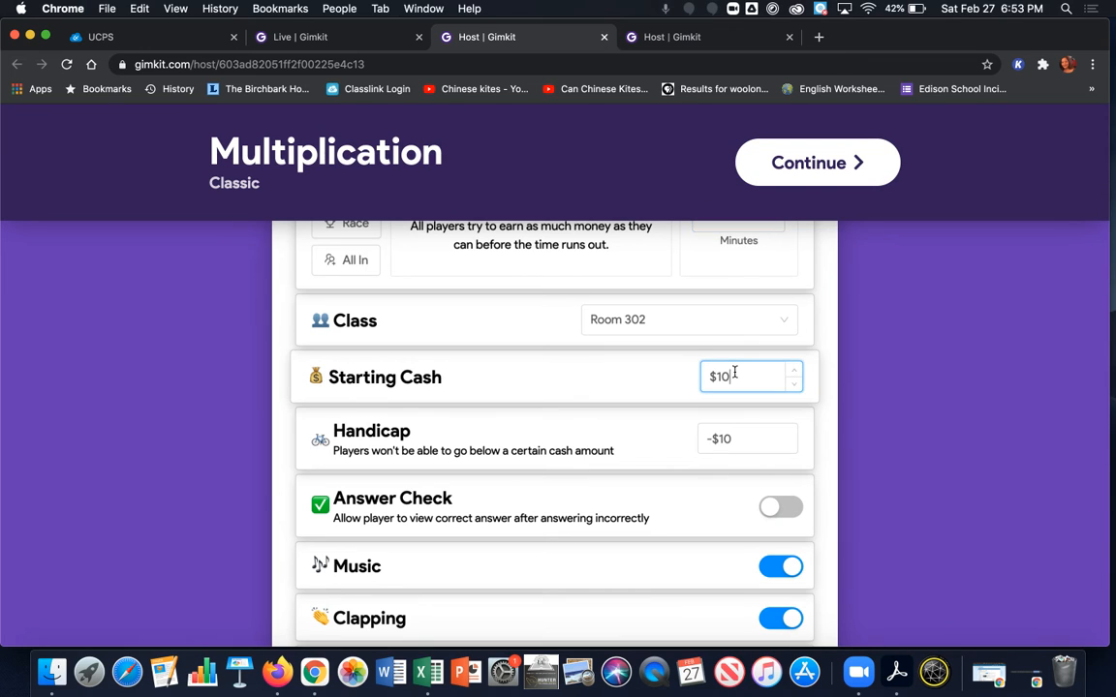
{"action": "key", "text": "BackSpace"}
{"action": "key", "text": "BackSpace"}
{"action": "type", "text": "0"}
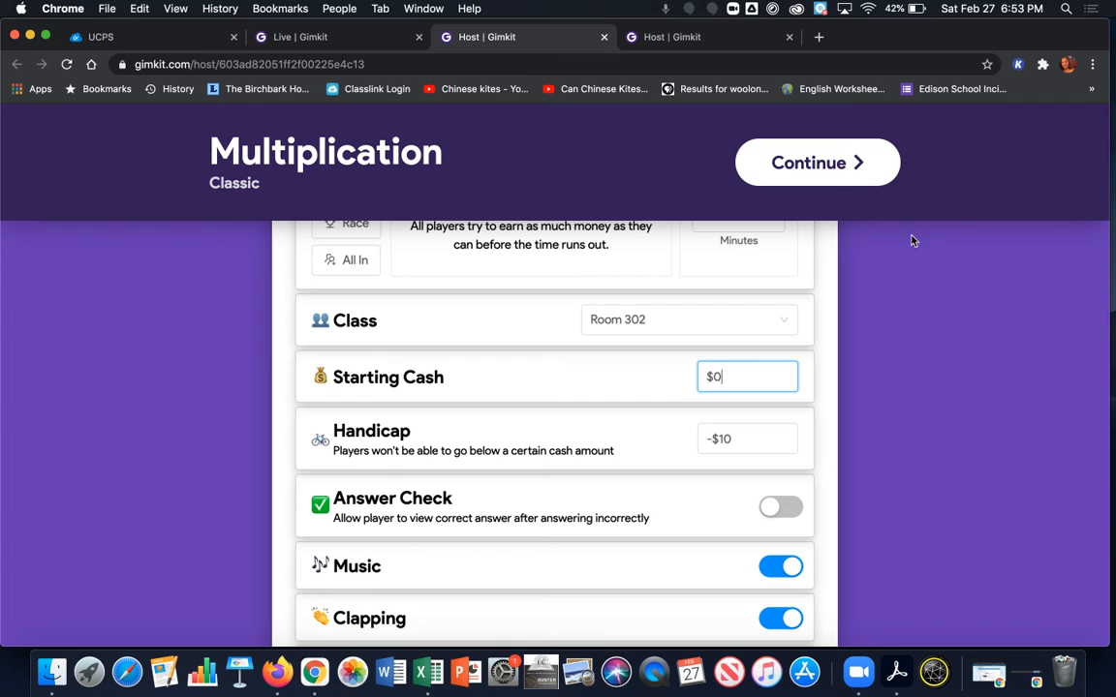
{"action": "left_click", "coordinate": [810, 179]}
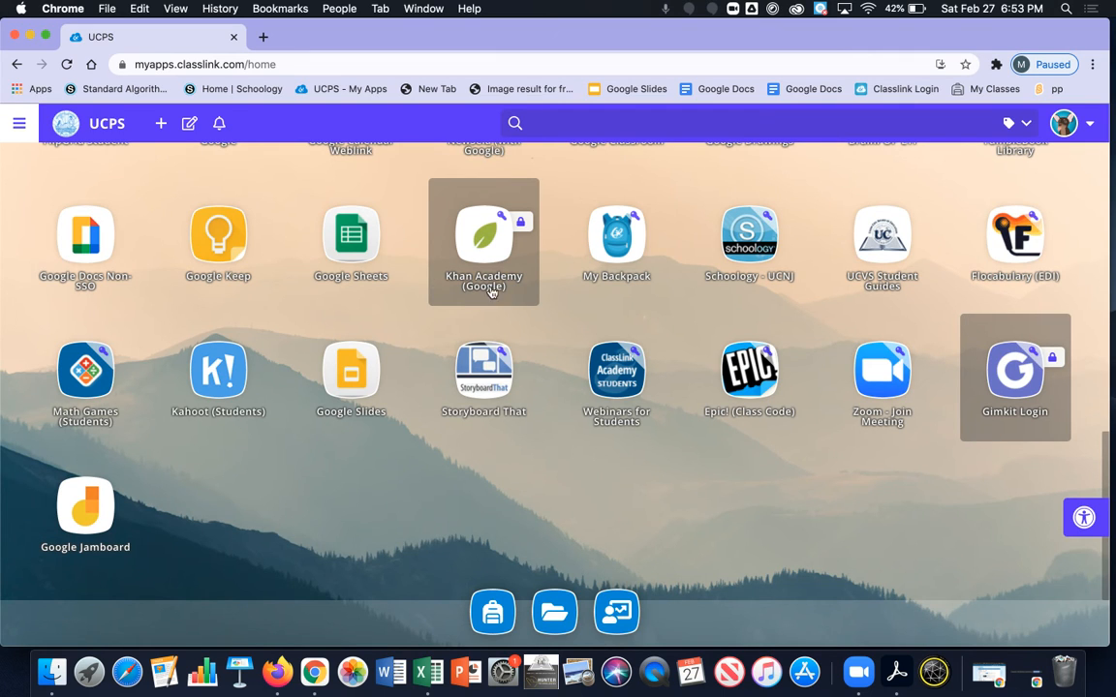
Switch to the student's ClassLink portal, open Gimkit from there and join the live game with game code 20231
{"action": "left_click", "coordinate": [1013, 384]}
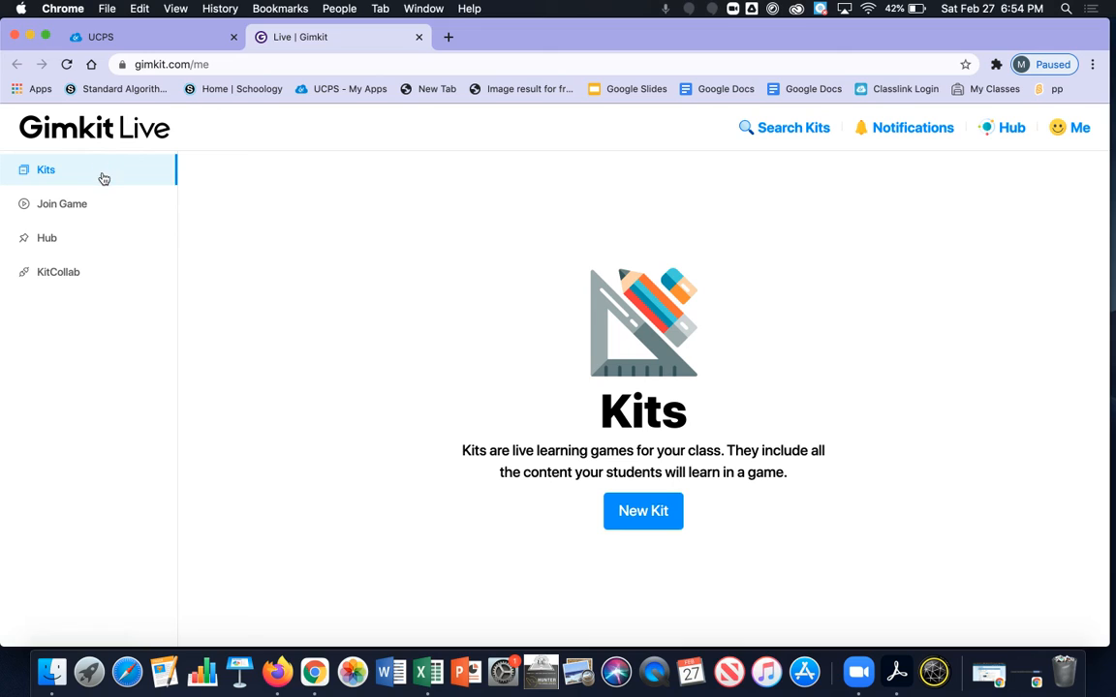
{"action": "left_click", "coordinate": [58, 210]}
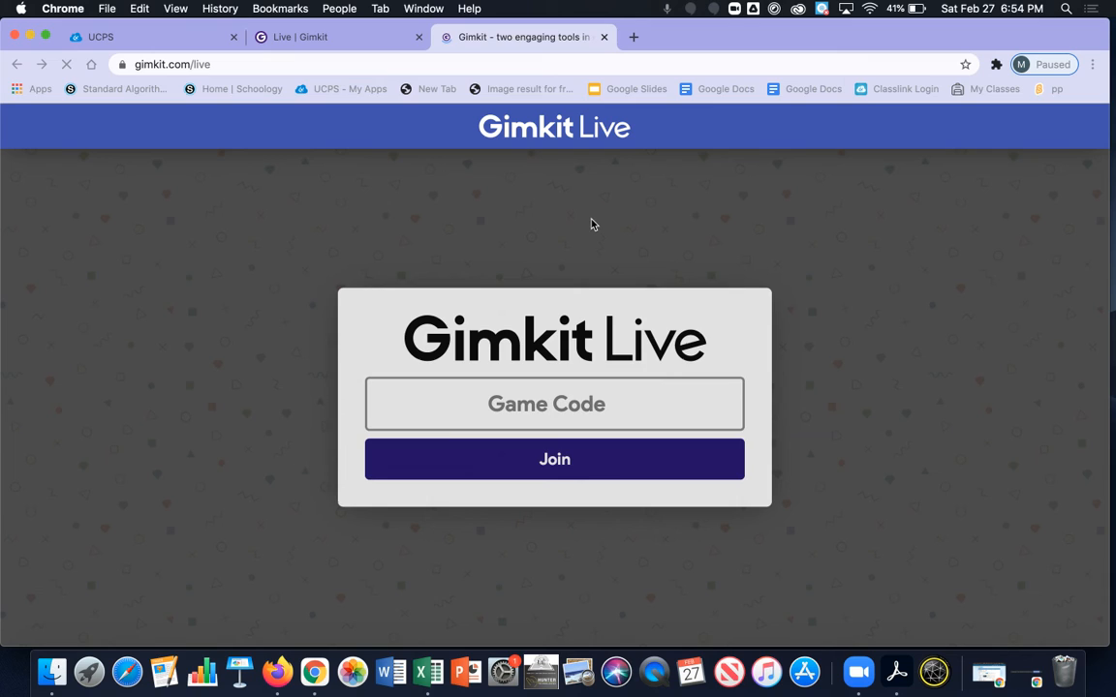
{"action": "left_click", "coordinate": [581, 407]}
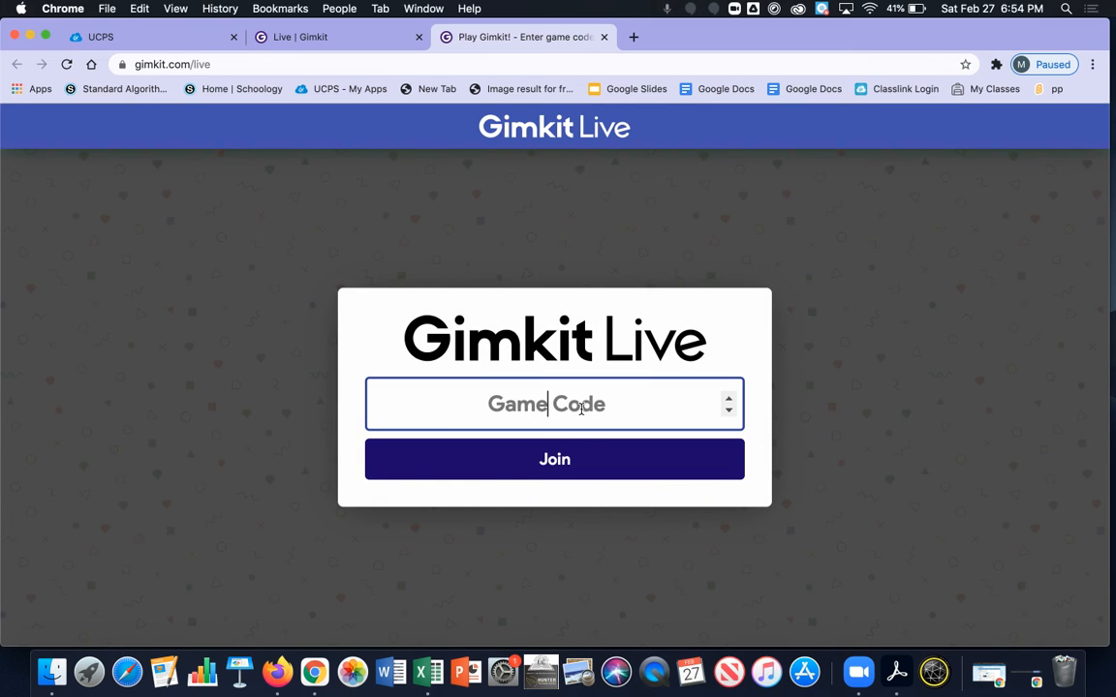
{"action": "type", "text": "202341"}
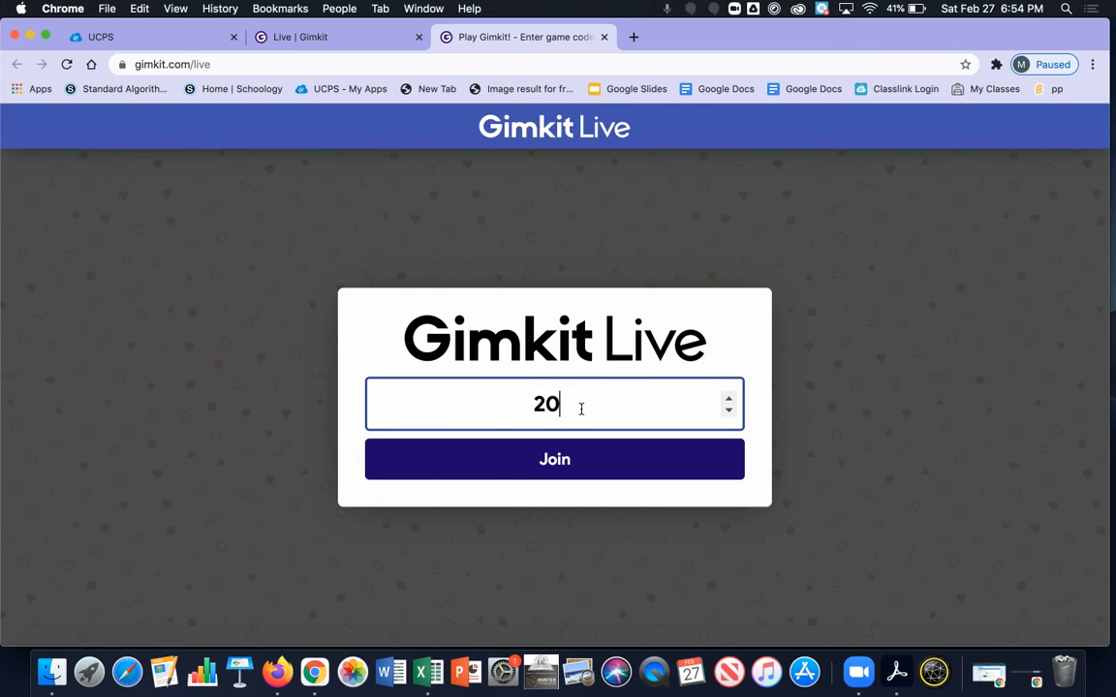
{"action": "key", "text": "BackSpace"}
{"action": "key", "text": "BackSpace"}
{"action": "type", "text": "1"}
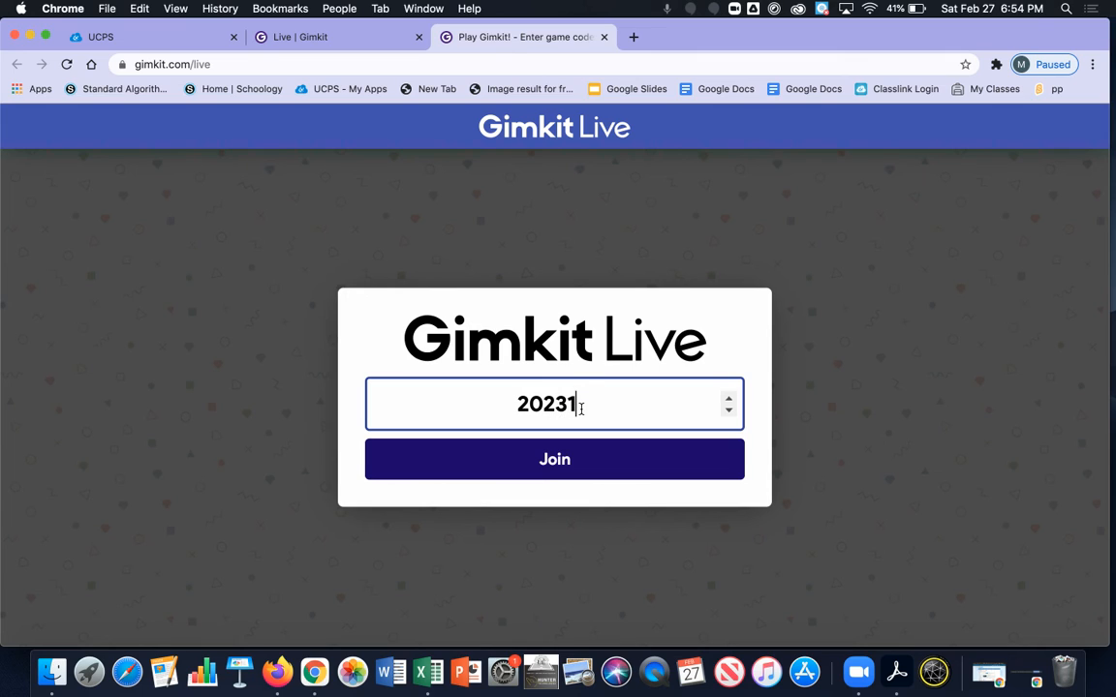
{"action": "left_click", "coordinate": [552, 461]}
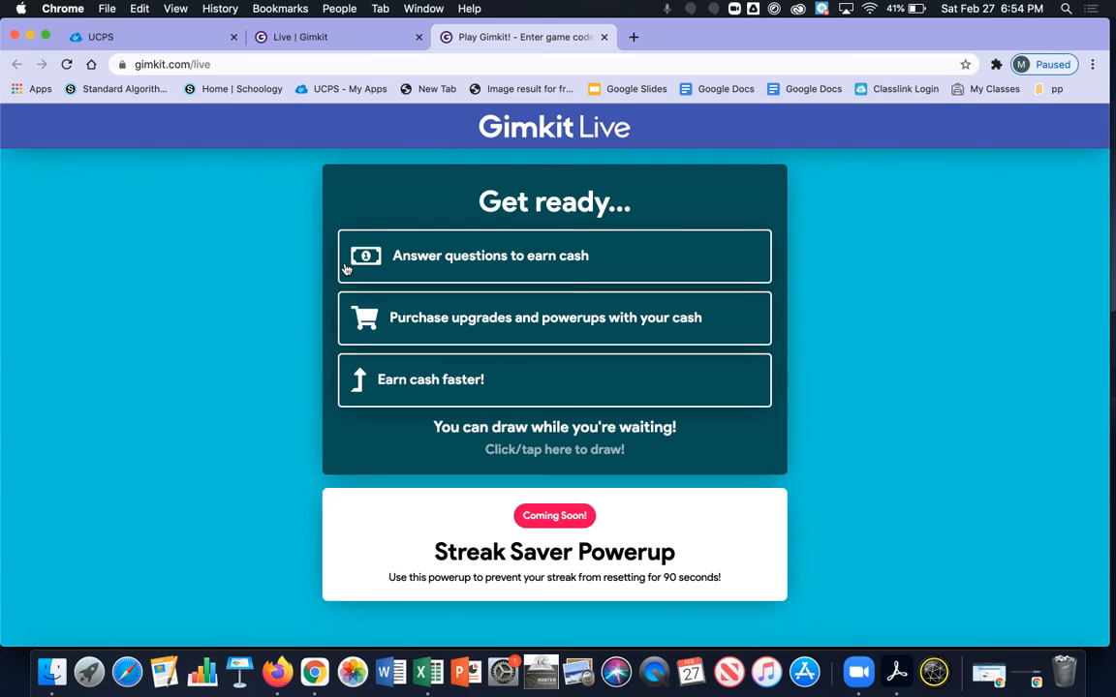
Return to the host window, start the game and toggle the game sound
{"action": "key", "text": "ctrl+Left"}
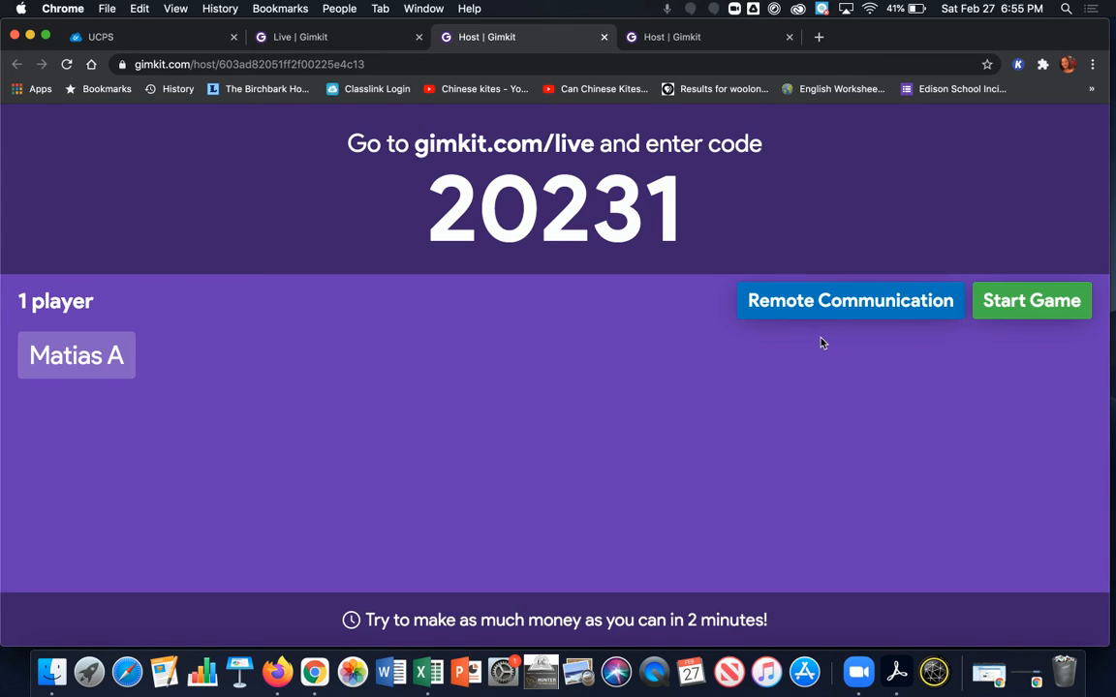
{"action": "left_click", "coordinate": [1051, 305]}
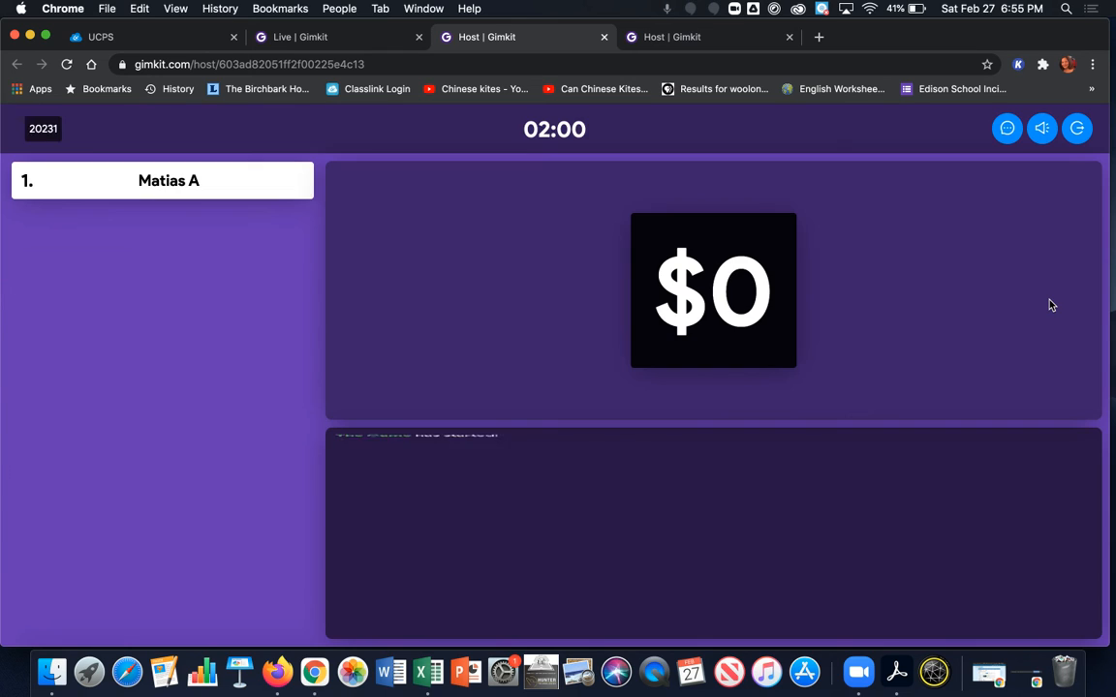
{"action": "left_click", "coordinate": [1042, 132]}
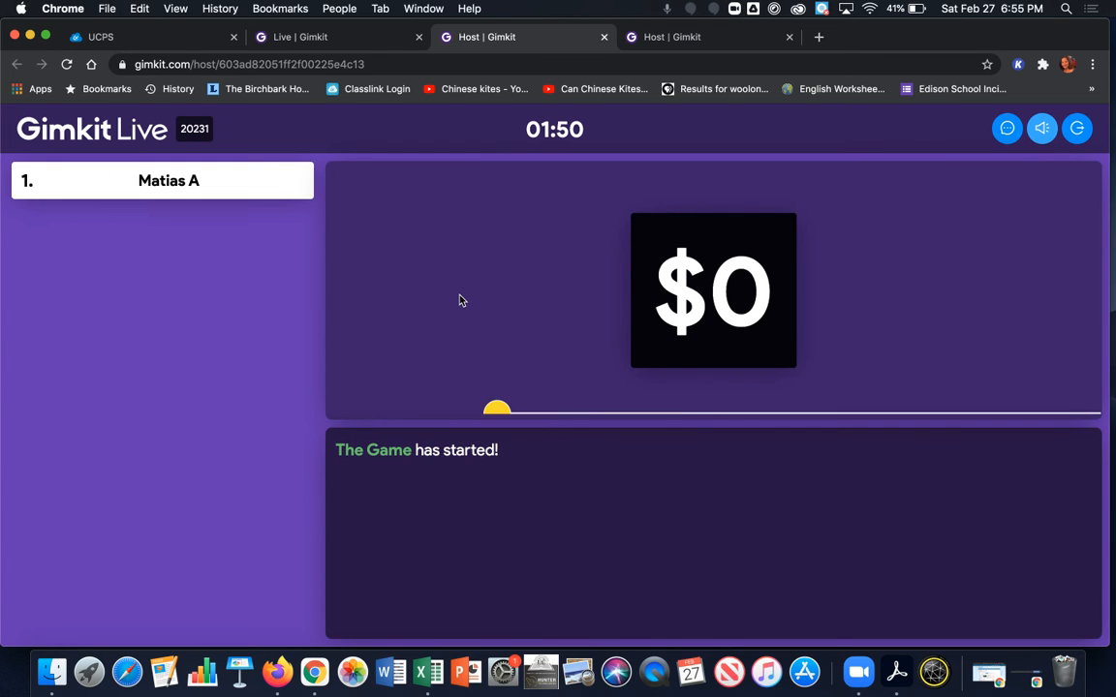
In the student's game window, answer 3 × 2 with 6, 6 × 7 with 42, 1 × 9 with 9 and 5 × 2 with 10
{"action": "key", "text": "super+grave"}
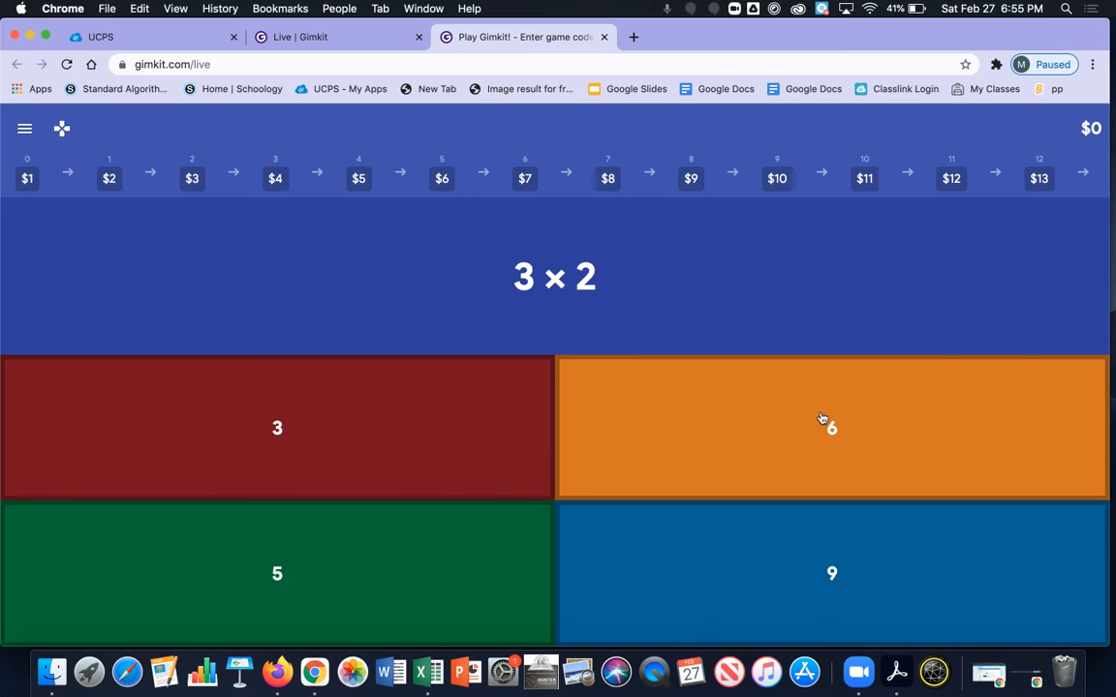
{"action": "left_click", "coordinate": [819, 419]}
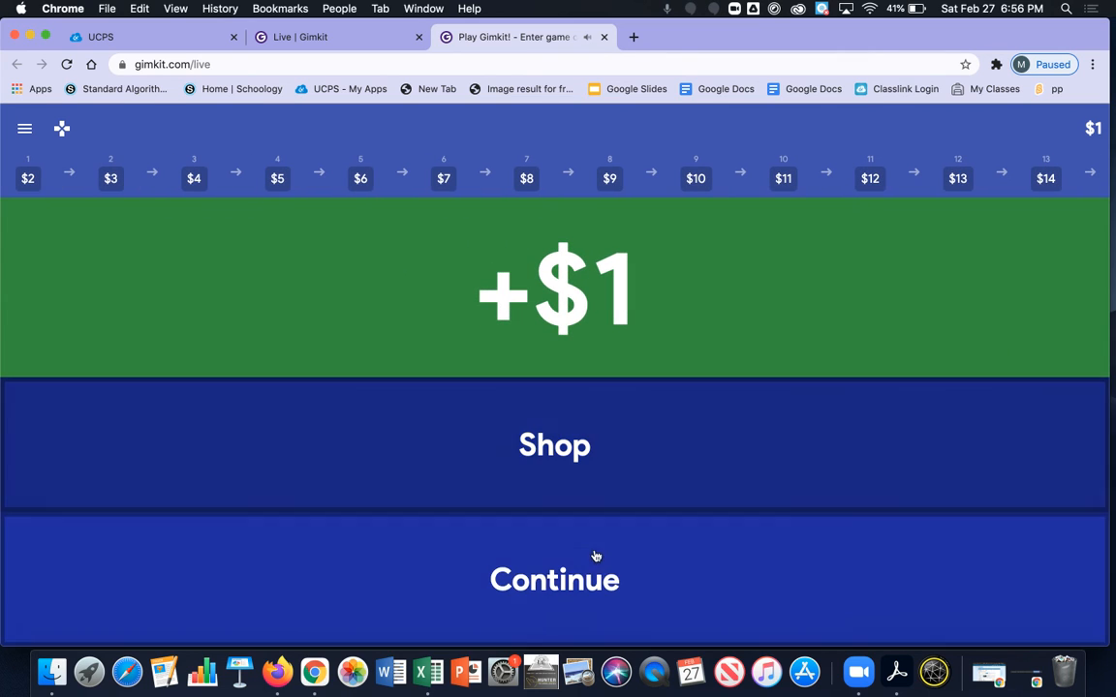
{"action": "left_click", "coordinate": [587, 571]}
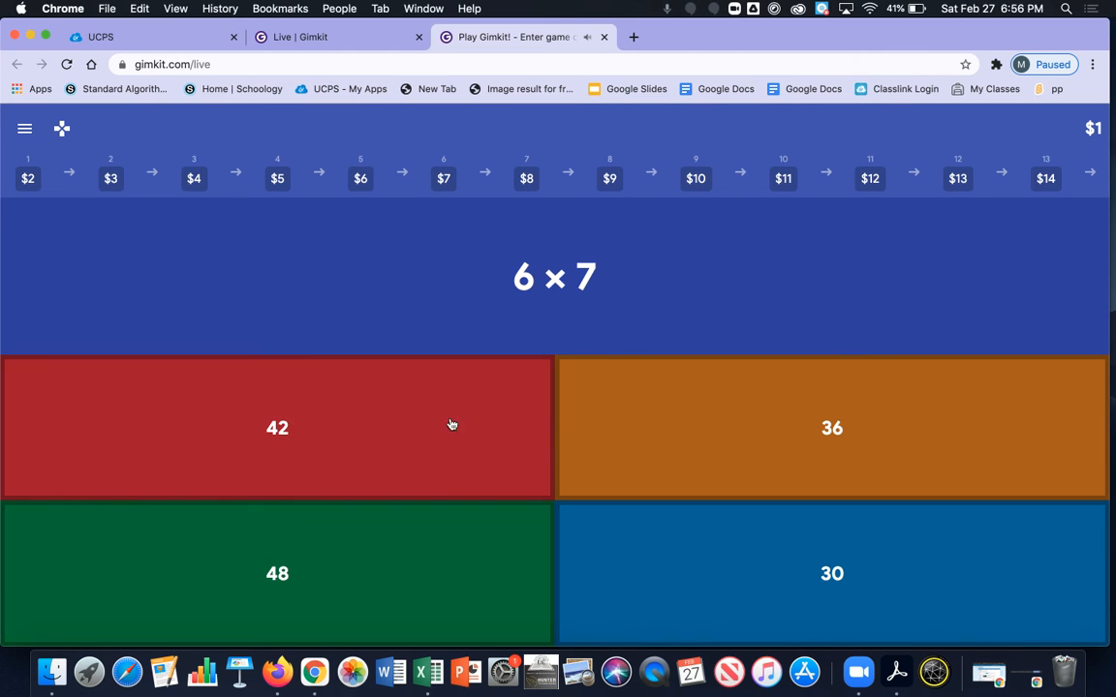
{"action": "left_click", "coordinate": [401, 443]}
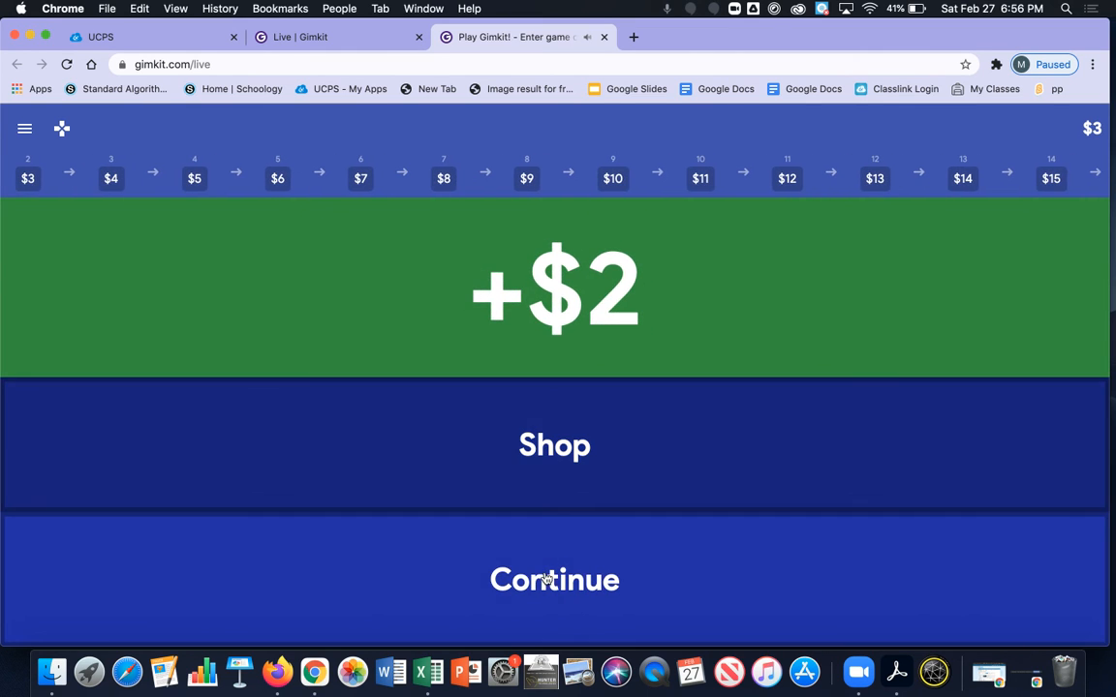
{"action": "left_click", "coordinate": [548, 578]}
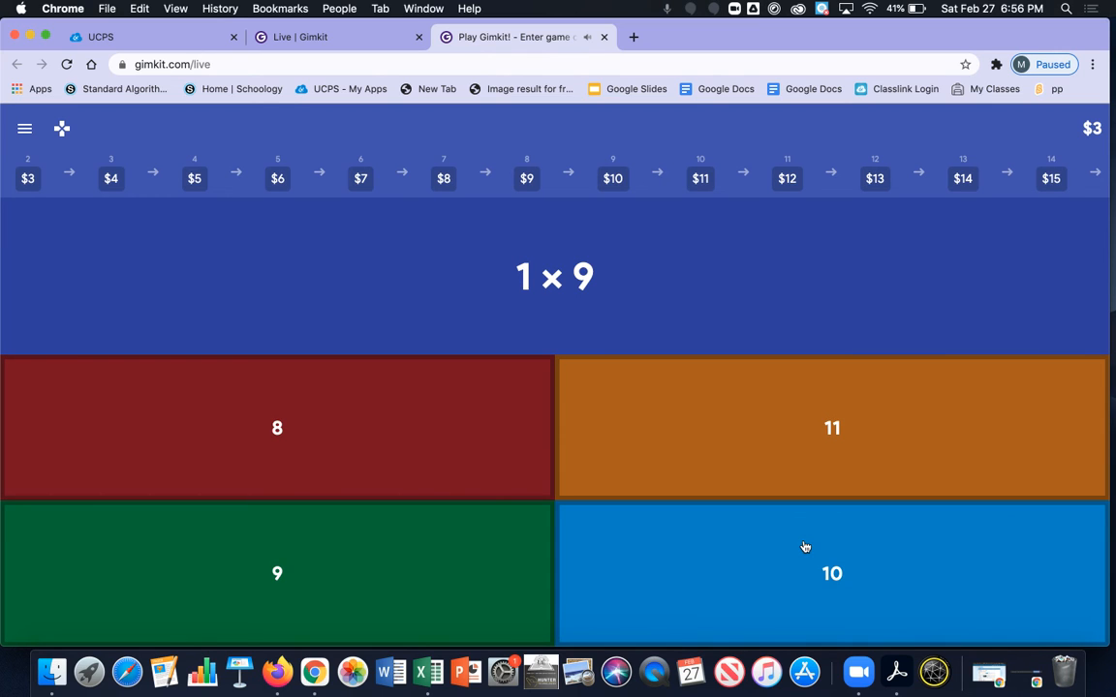
{"action": "left_click", "coordinate": [368, 548]}
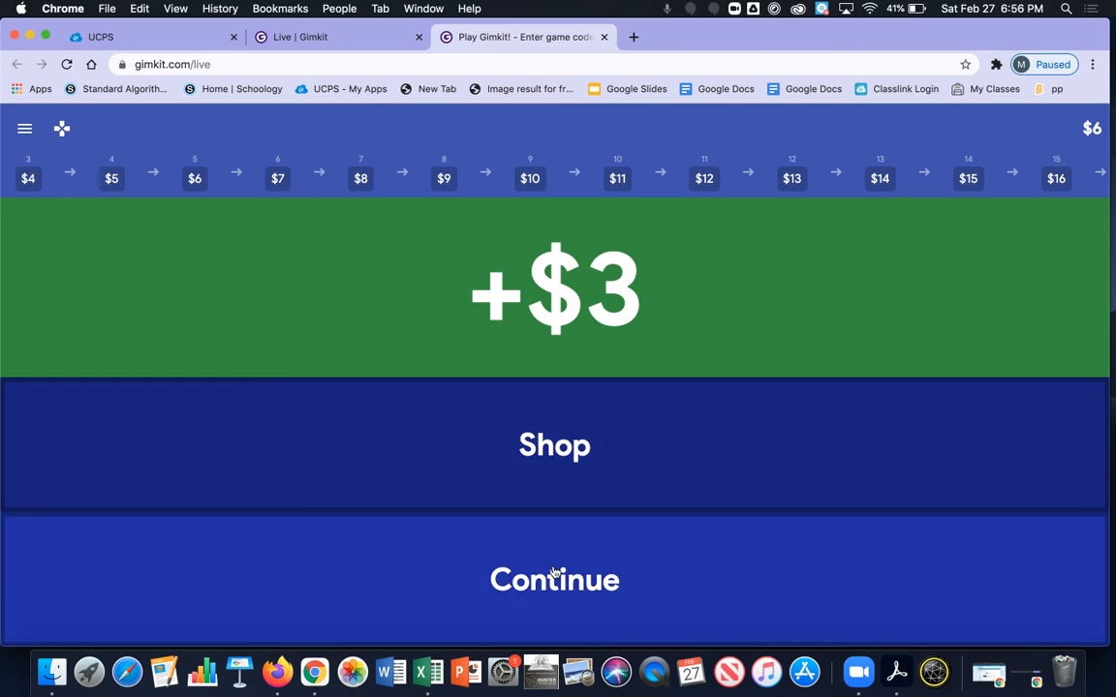
{"action": "left_click", "coordinate": [554, 572]}
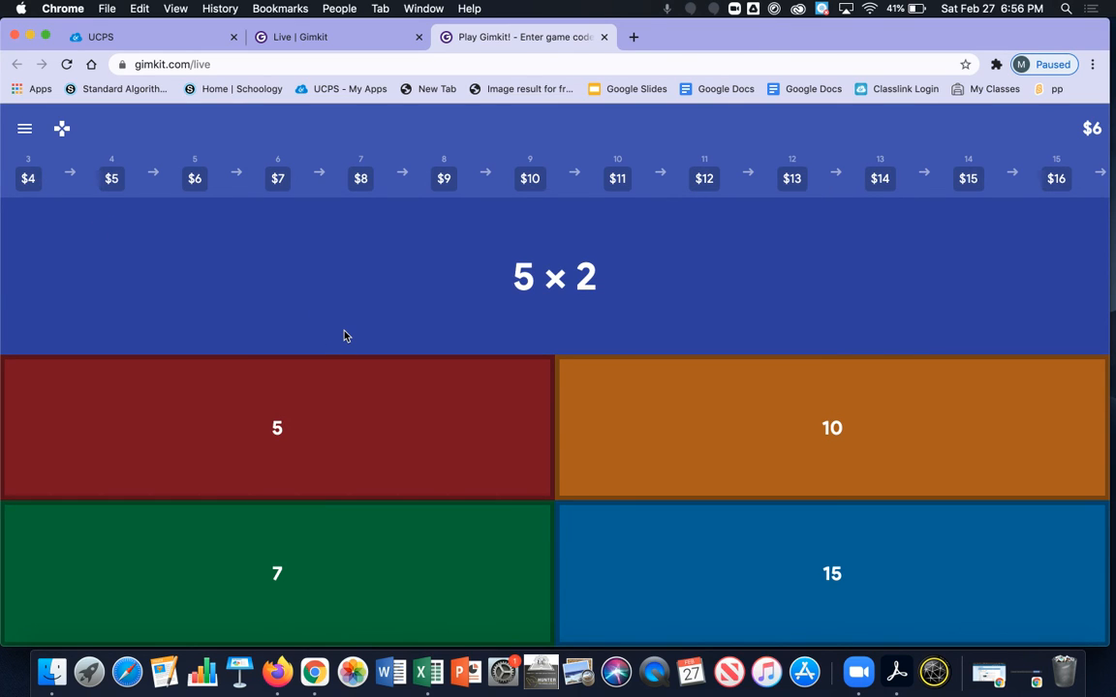
{"action": "left_click", "coordinate": [833, 450]}
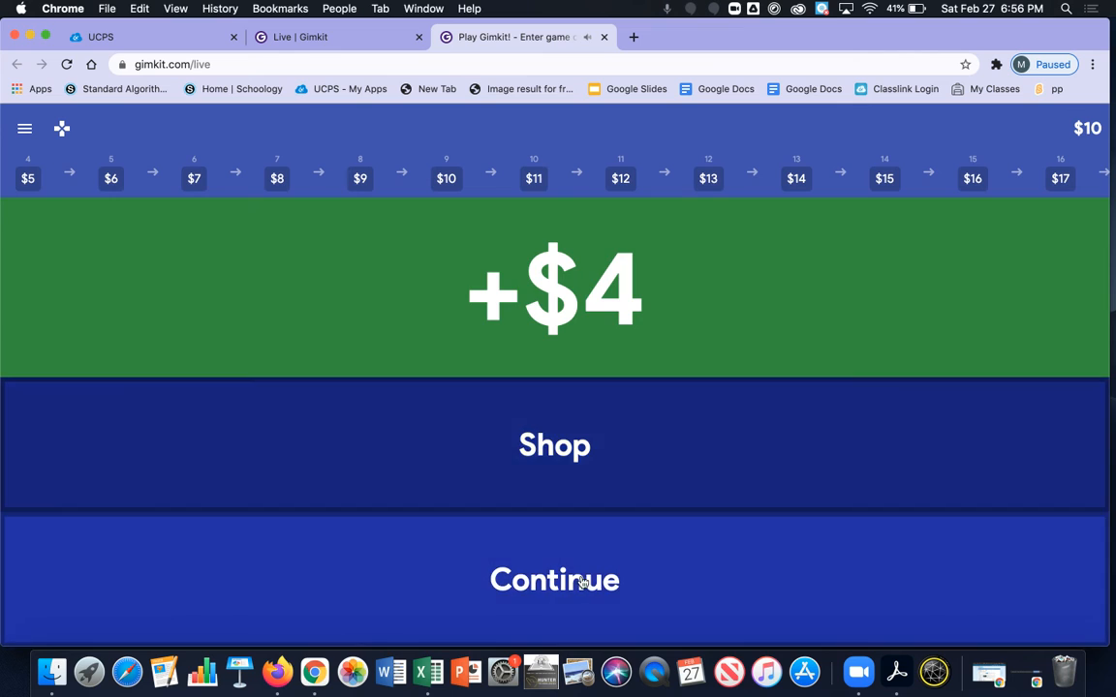
{"action": "left_click", "coordinate": [582, 582]}
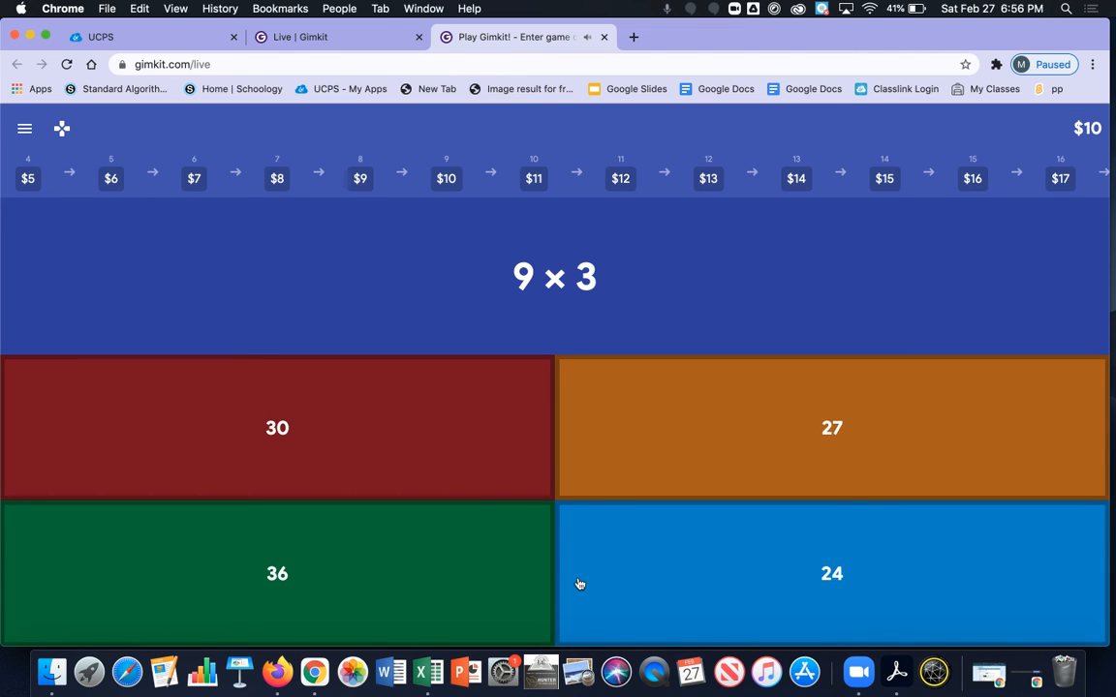
Answer 9 × 3 with 30, browse the shop's Upgrades, Powerups and Themes, and return to the questions
{"action": "left_click", "coordinate": [344, 405]}
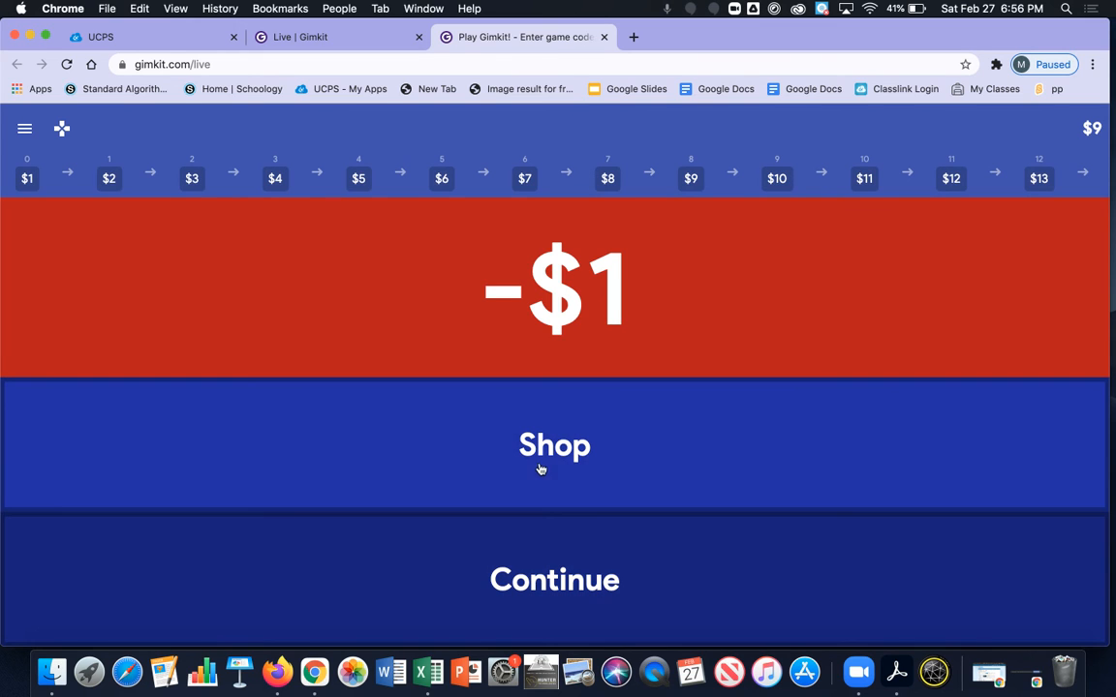
{"action": "left_click", "coordinate": [557, 455]}
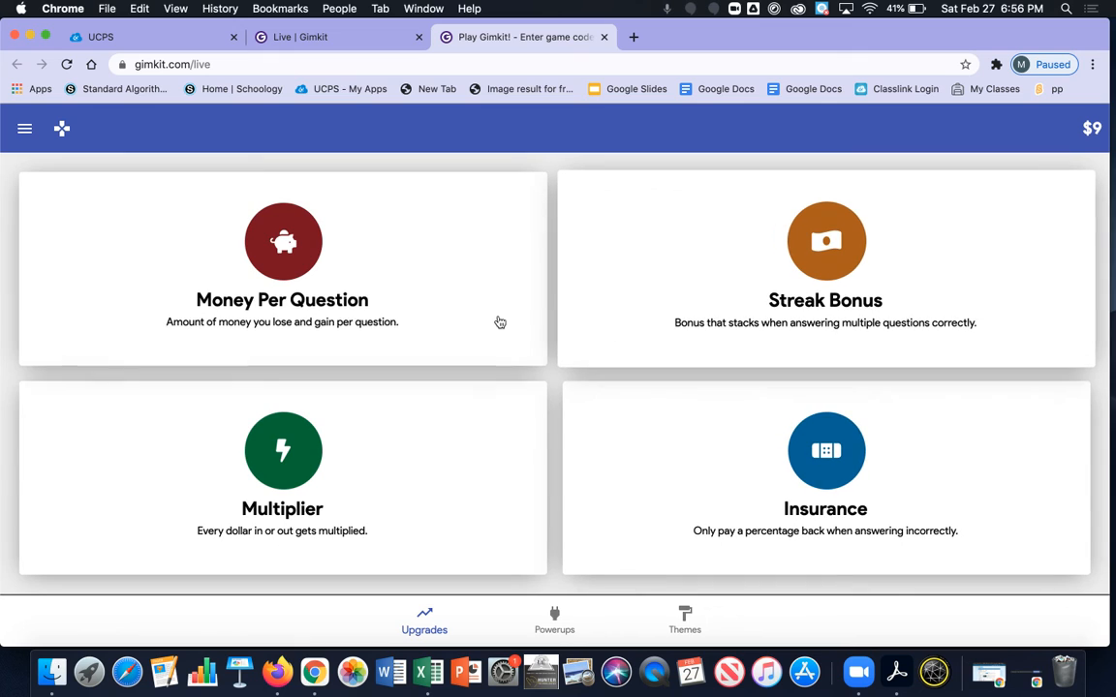
{"action": "left_click", "coordinate": [554, 622]}
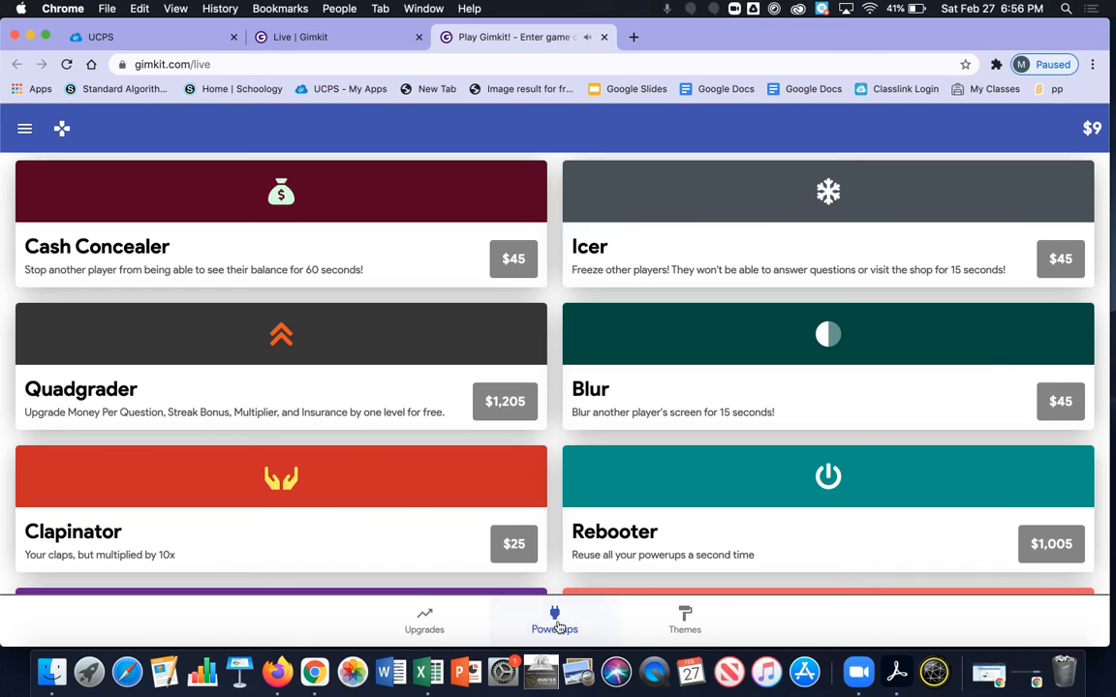
{"action": "left_click", "coordinate": [685, 618]}
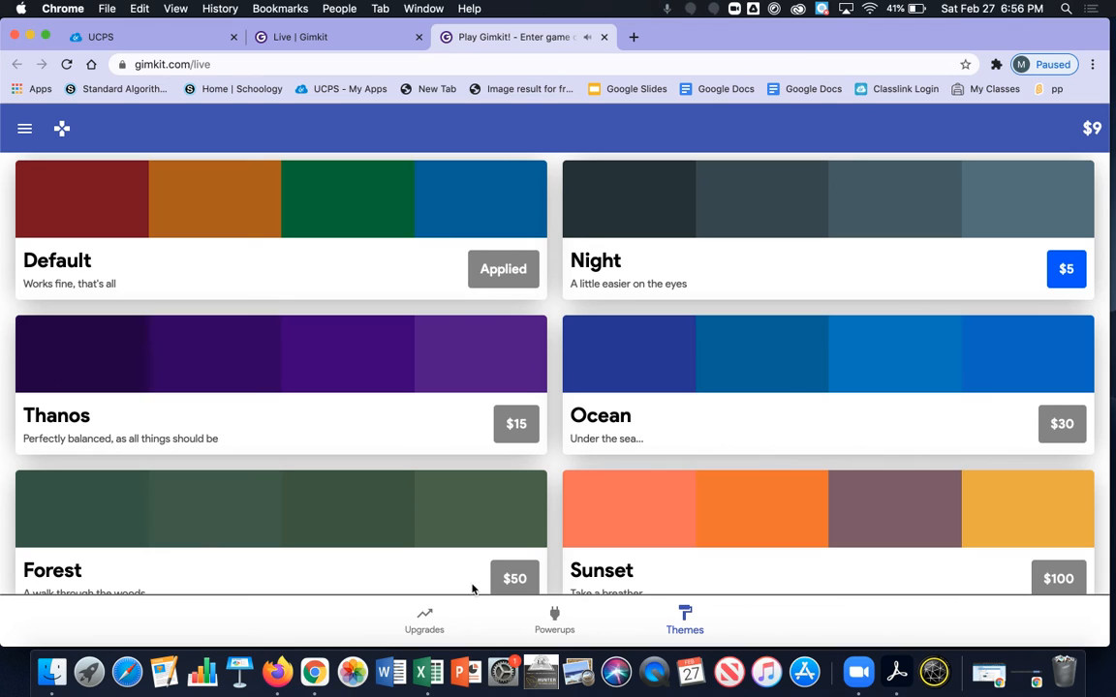
{"action": "left_click", "coordinate": [26, 129]}
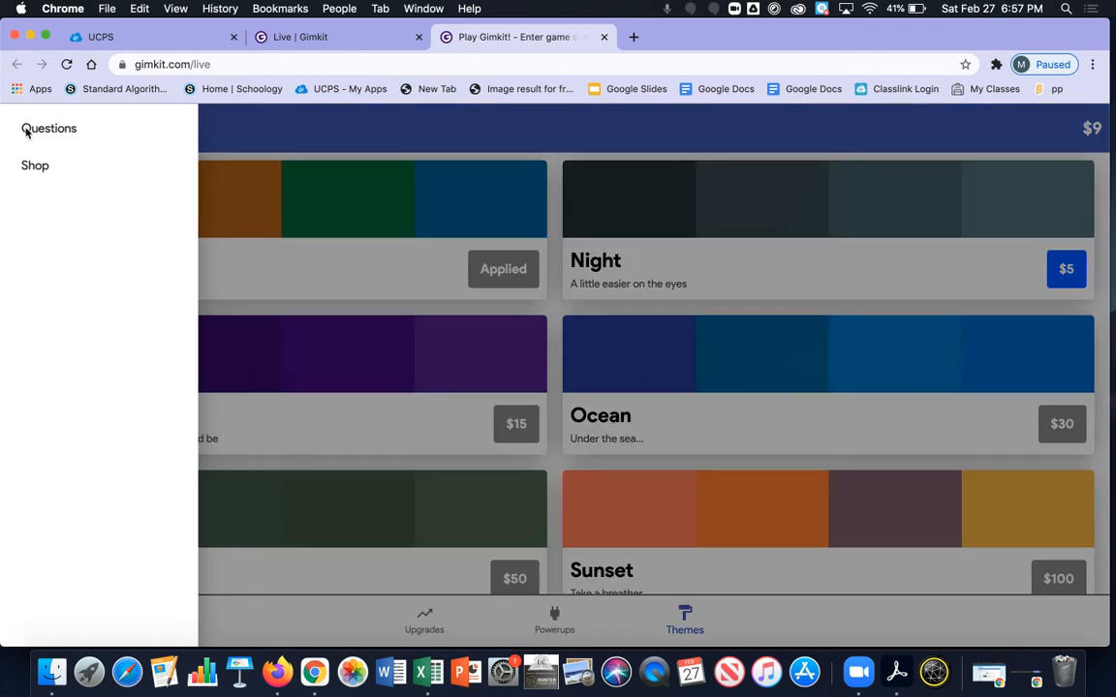
{"action": "left_click", "coordinate": [64, 131]}
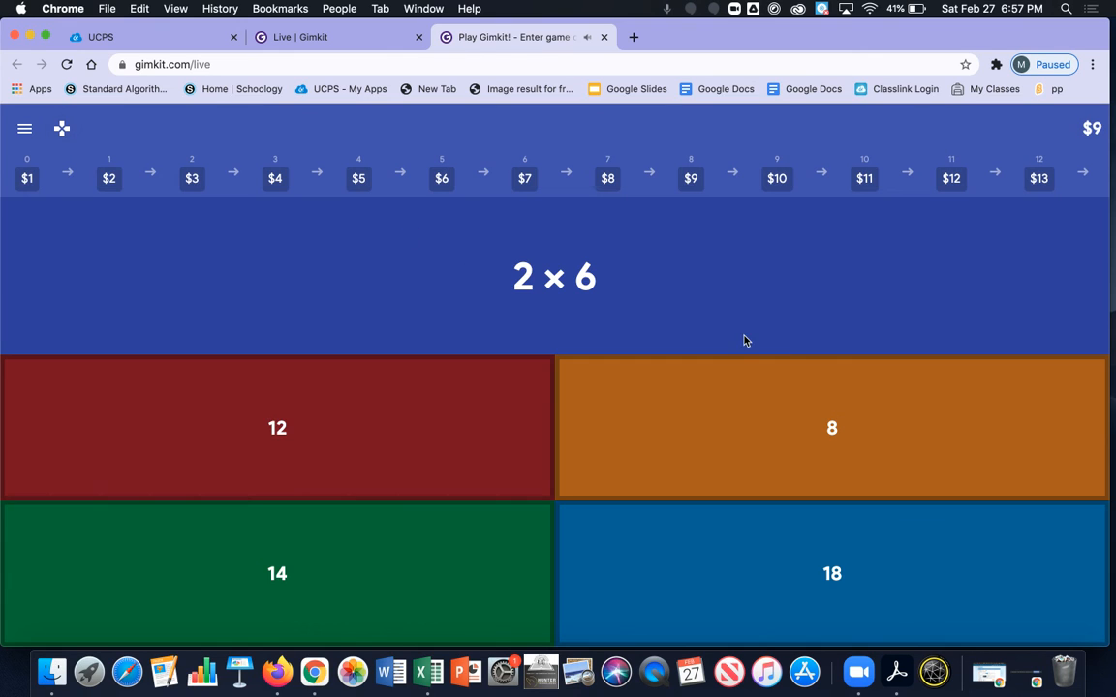
Answer 2 × 6 with 12, 5 × 3 correctly, 11 × 3 with 33 and 7 × 5 with 35 in the student's game
{"action": "left_click", "coordinate": [361, 471]}
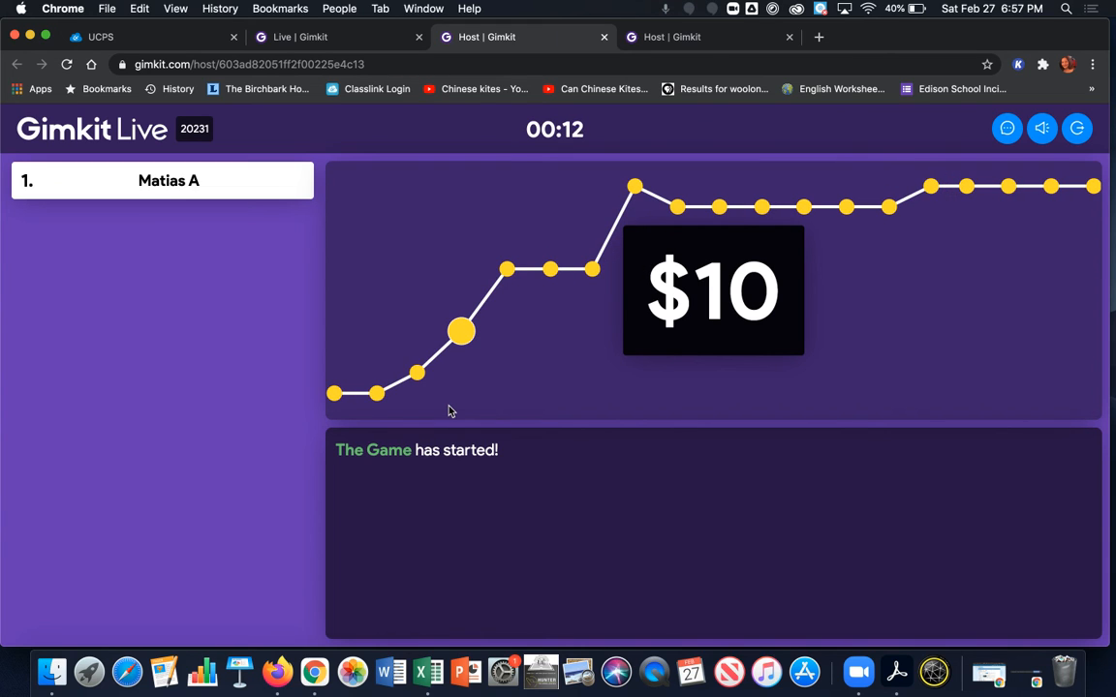
{"action": "key", "text": "ctrl+Right"}
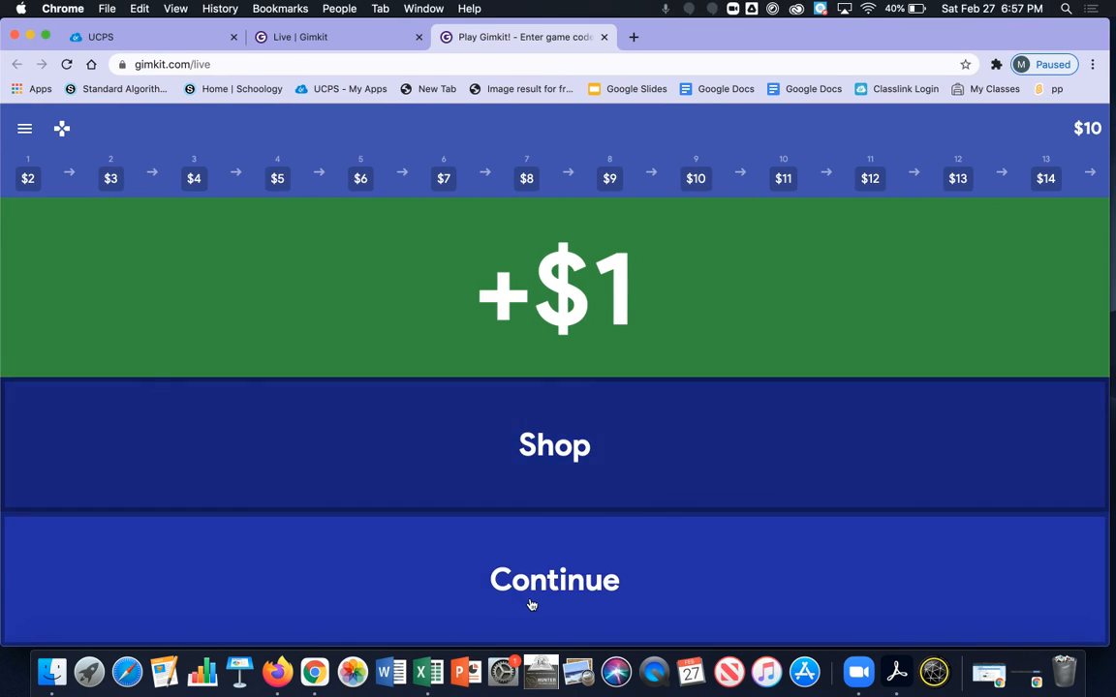
{"action": "left_click", "coordinate": [531, 605]}
{"action": "left_click", "coordinate": [341, 552]}
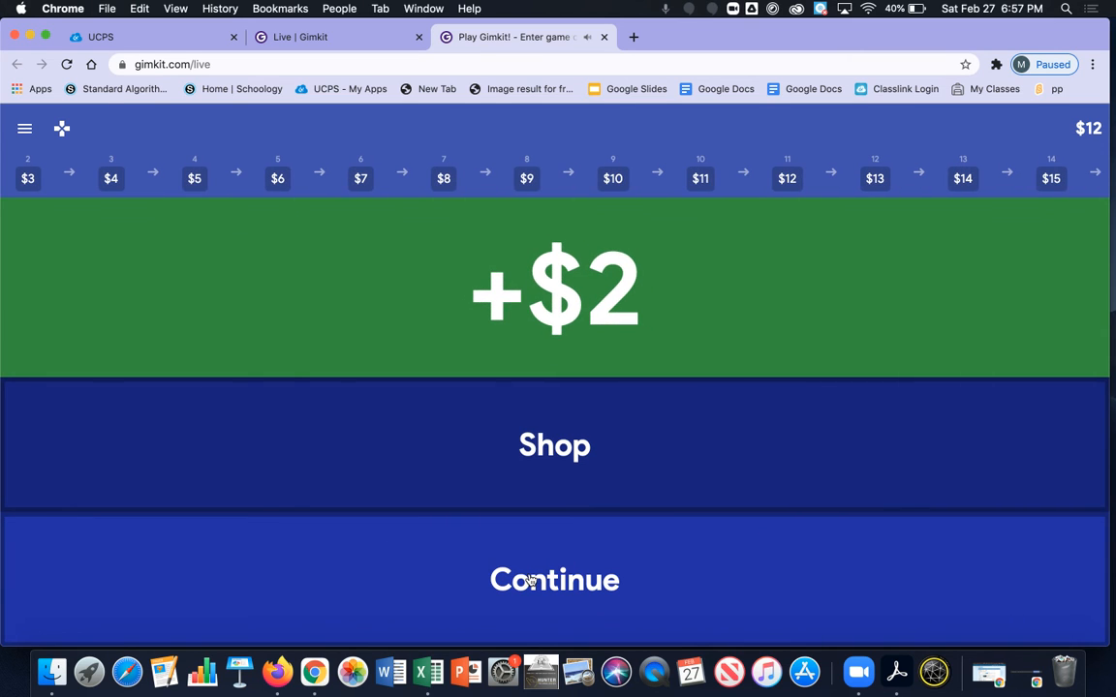
{"action": "left_click", "coordinate": [530, 579]}
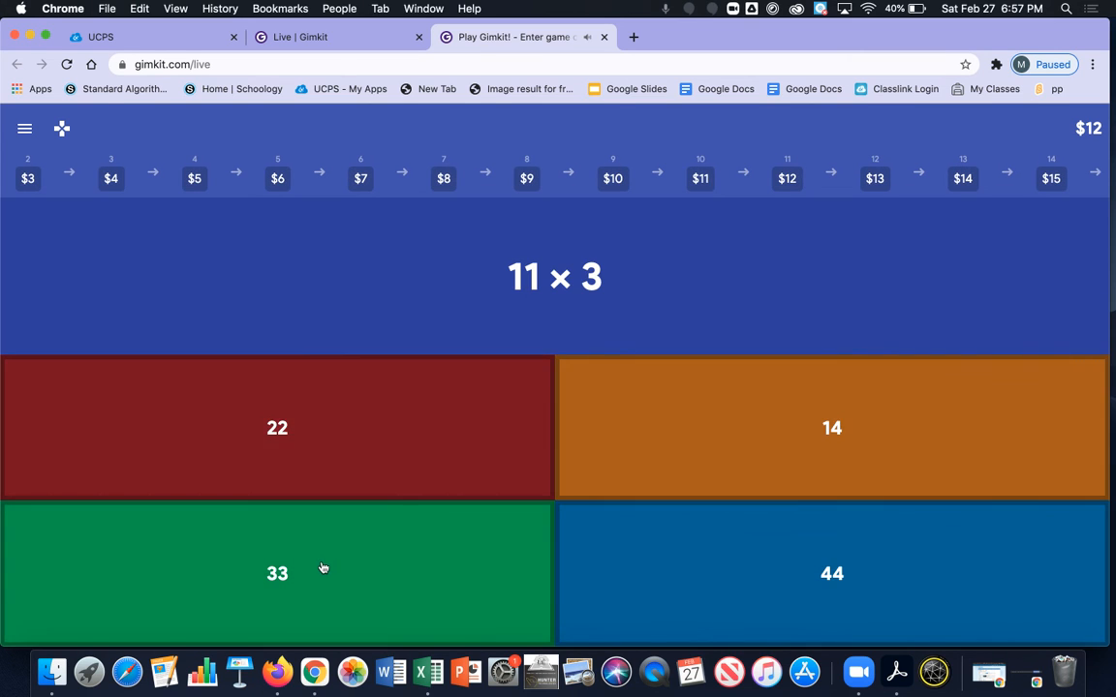
{"action": "left_click", "coordinate": [323, 569]}
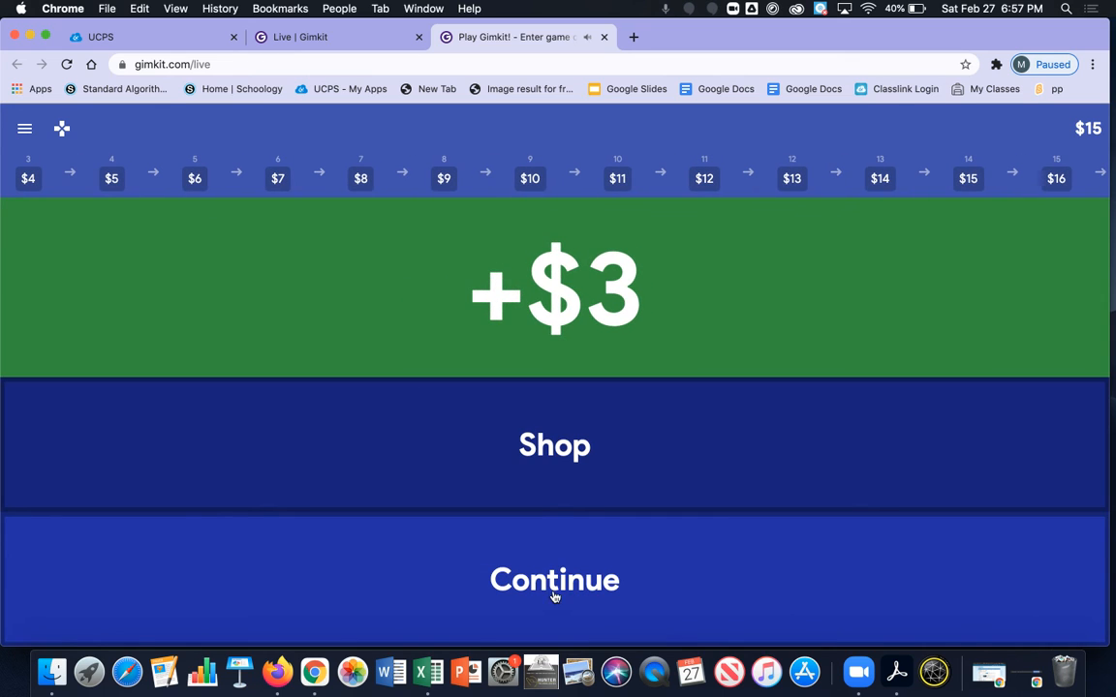
{"action": "left_click", "coordinate": [558, 583]}
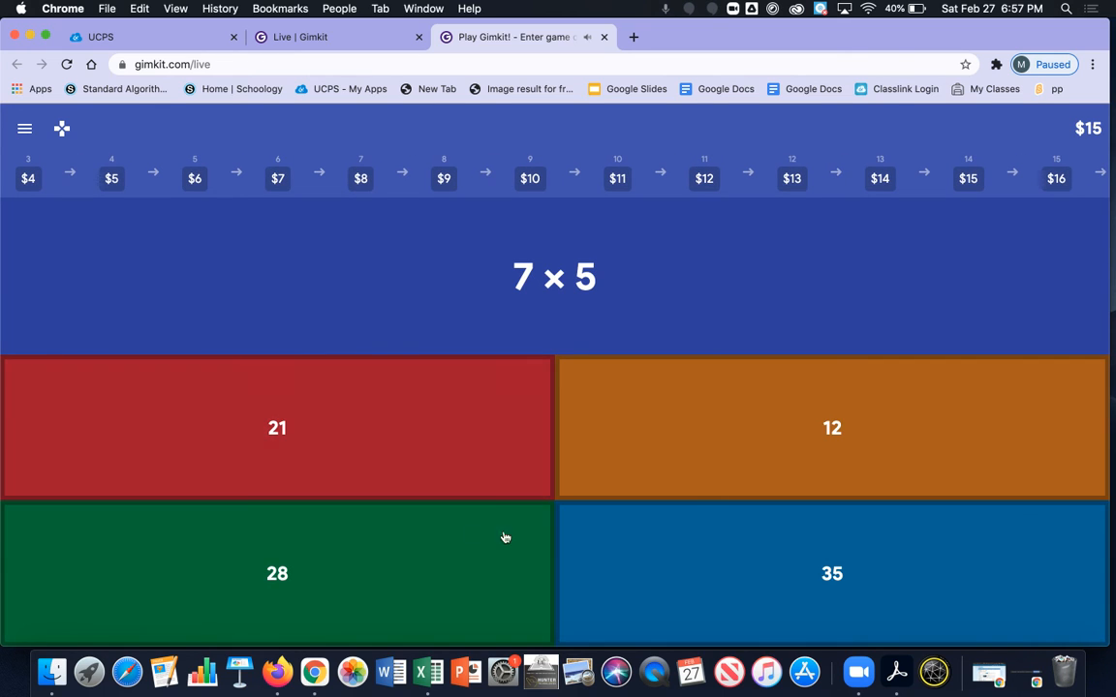
{"action": "left_click", "coordinate": [598, 541]}
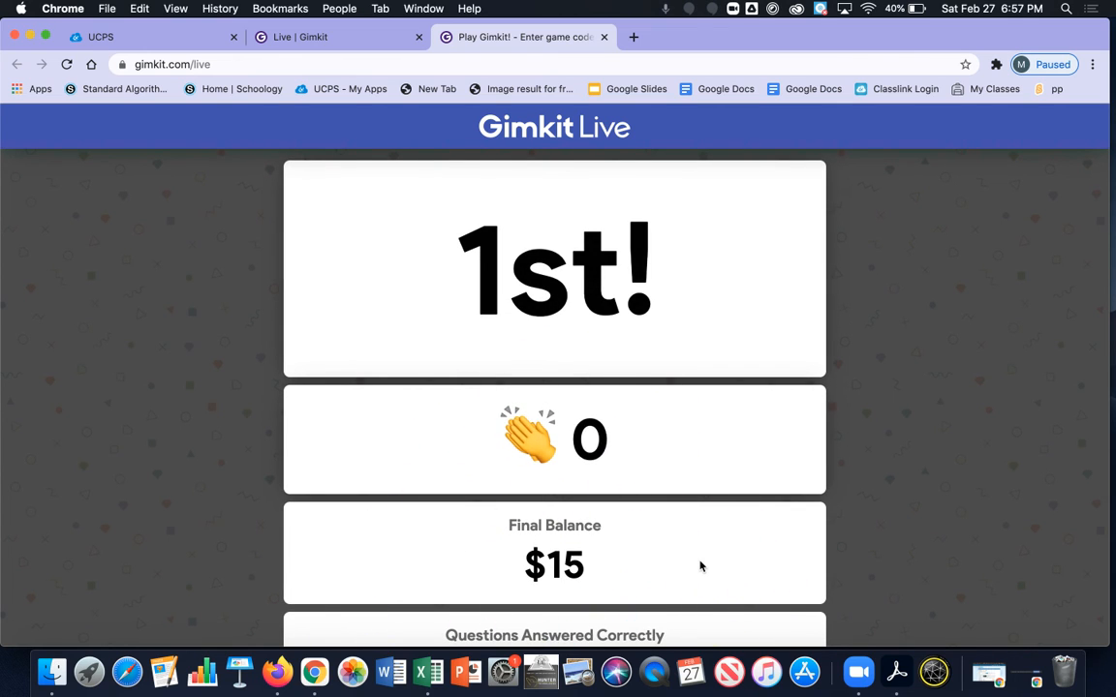
Give three claps on the student's end-of-game page and review the final balance and answer statistics
{"action": "left_click", "coordinate": [565, 440]}
{"action": "left_click", "coordinate": [565, 439]}
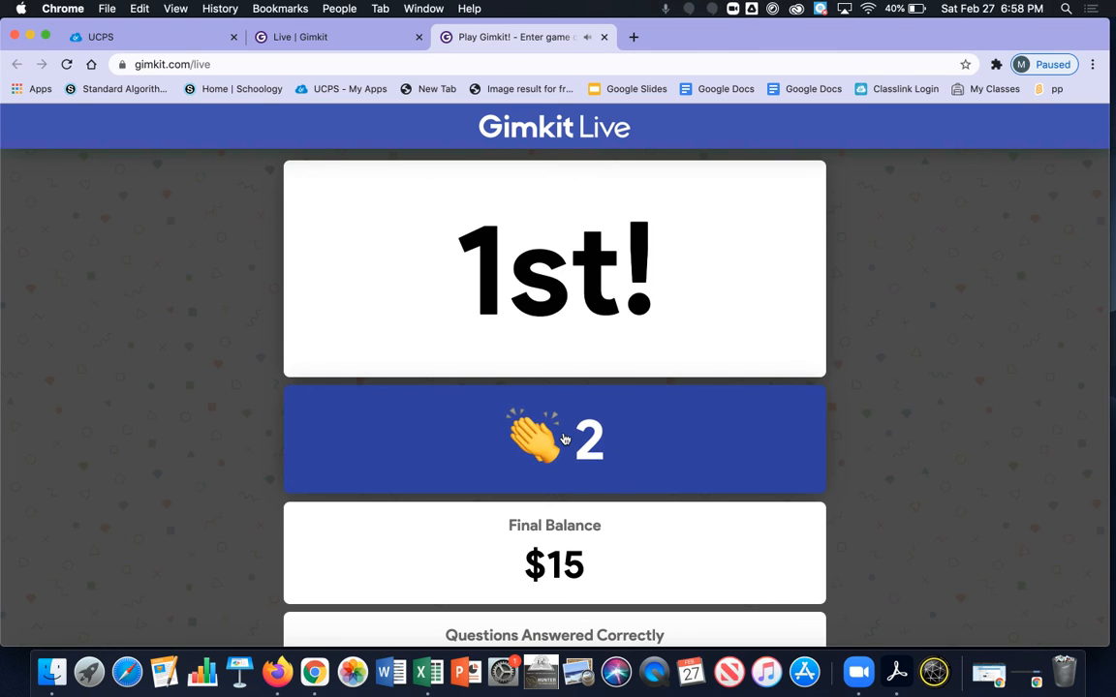
{"action": "left_click", "coordinate": [705, 392]}
{"action": "scroll", "coordinate": [793, 300], "scroll_direction": "down", "scroll_amount": 1}
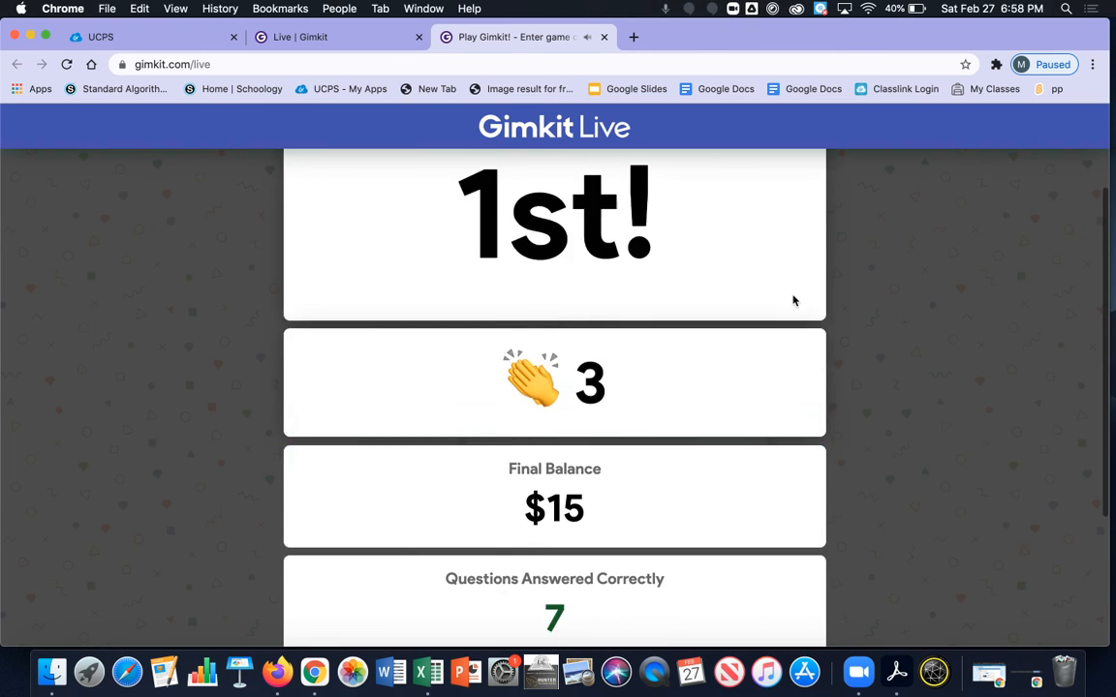
{"action": "scroll", "coordinate": [572, 336], "scroll_direction": "down", "scroll_amount": 2}
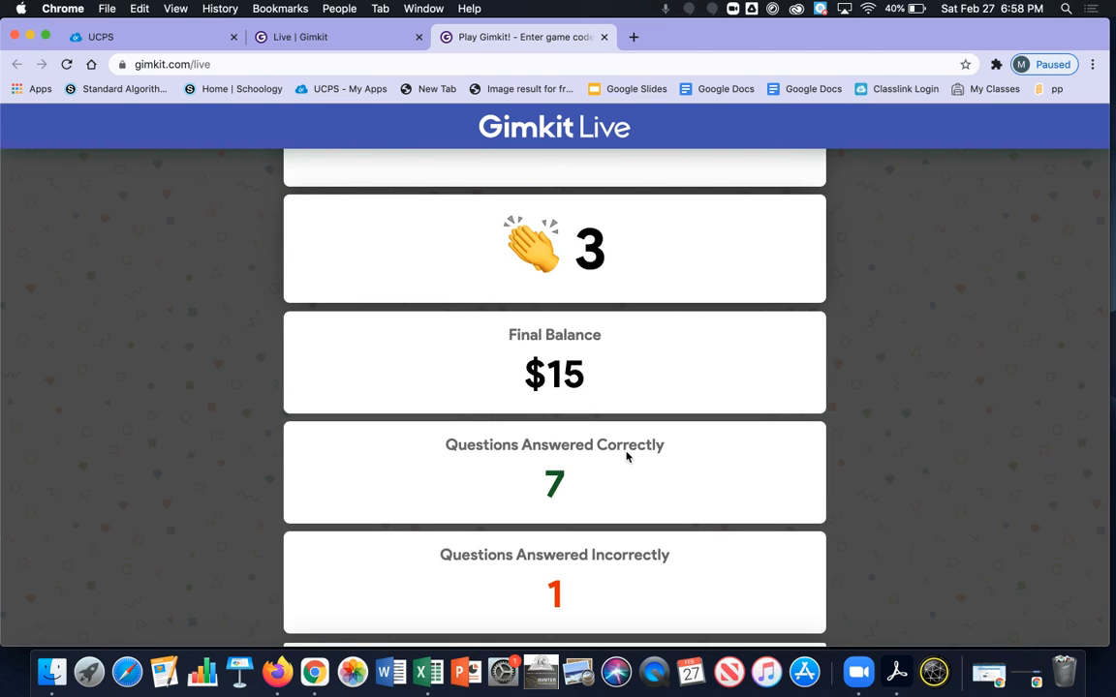
{"action": "scroll", "coordinate": [627, 456], "scroll_direction": "down", "scroll_amount": 1}
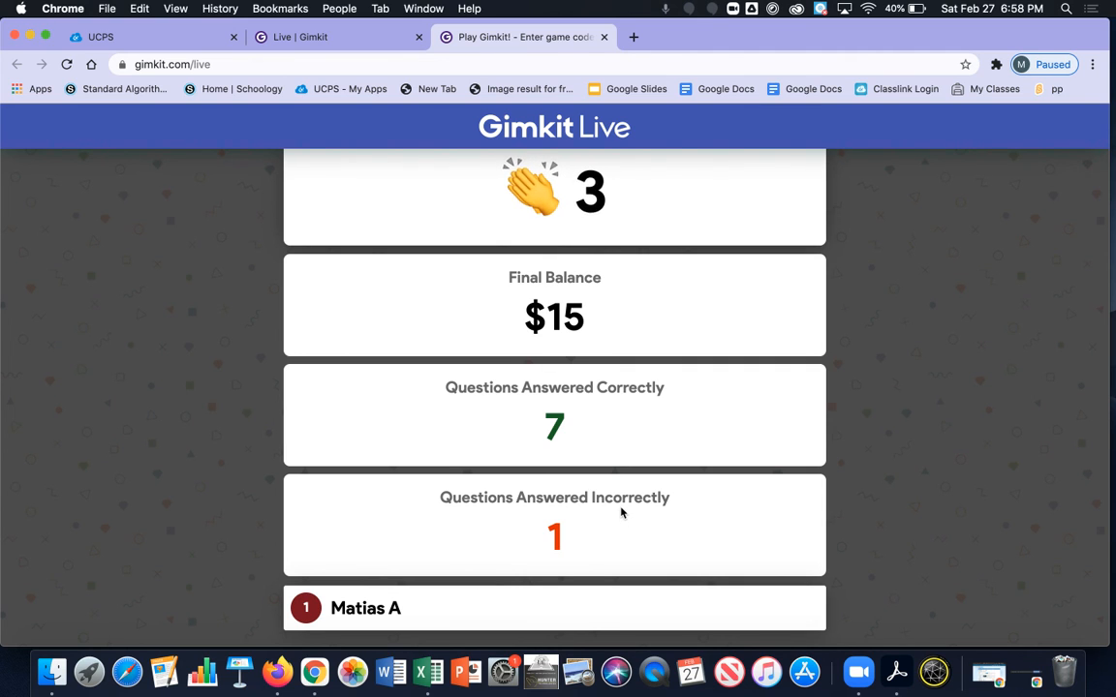
Switch to the host window, open the game report and examine its Student Overview and General Overview
{"action": "key", "text": "ctrl+Left"}
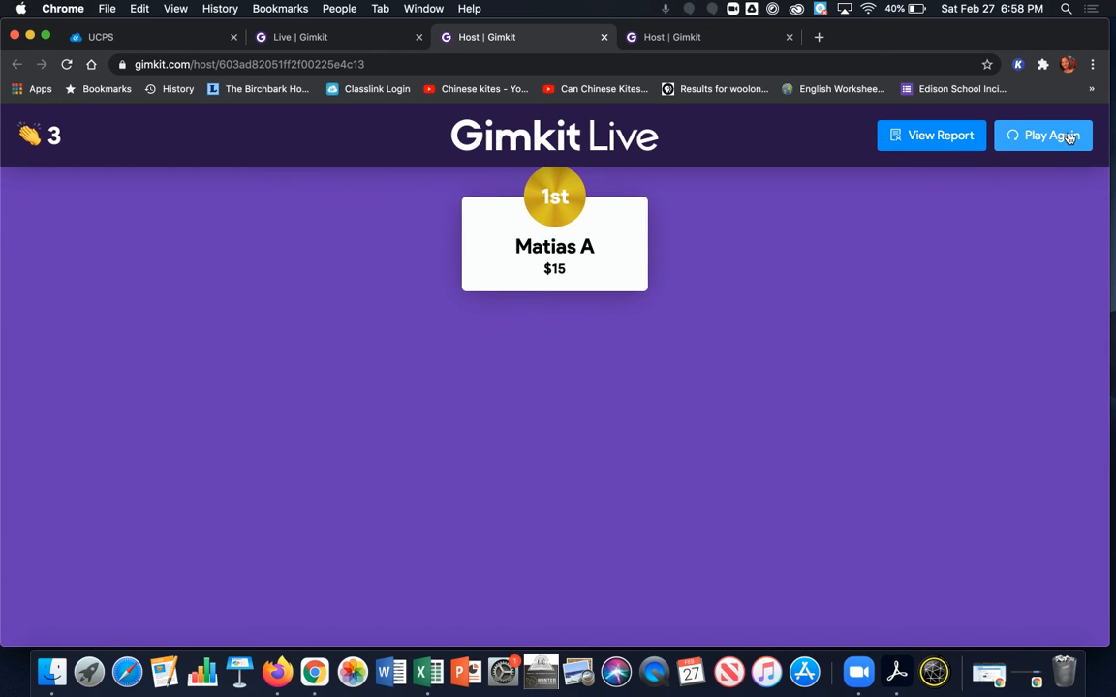
{"action": "left_click", "coordinate": [938, 137]}
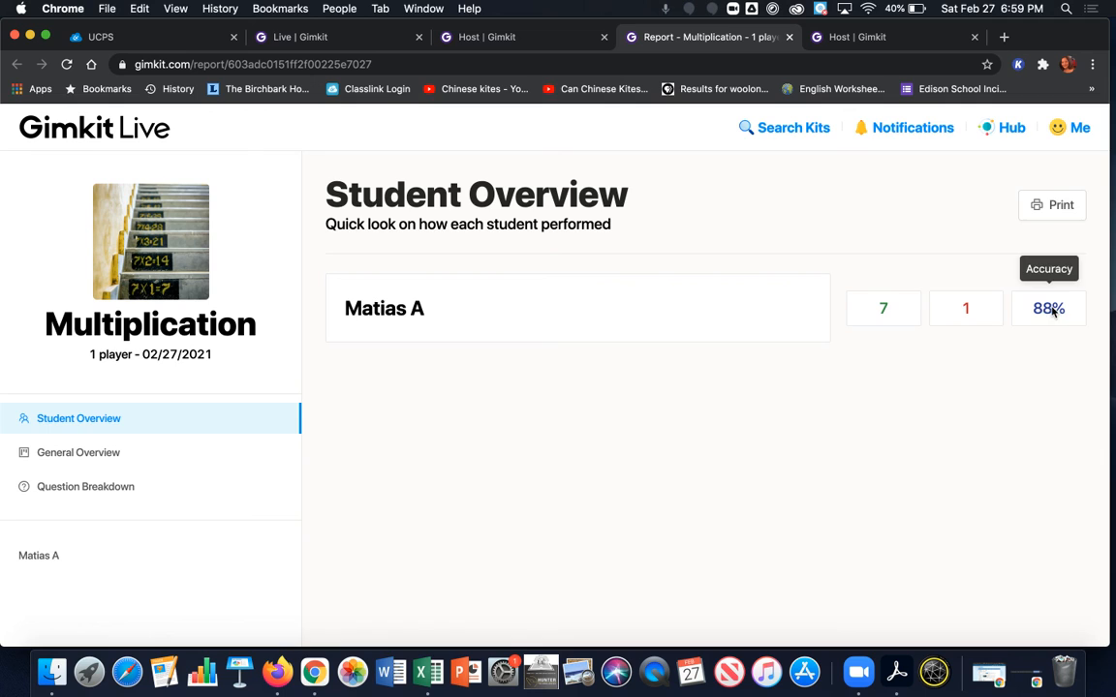
{"action": "scroll", "coordinate": [747, 407], "scroll_direction": "down", "scroll_amount": 1}
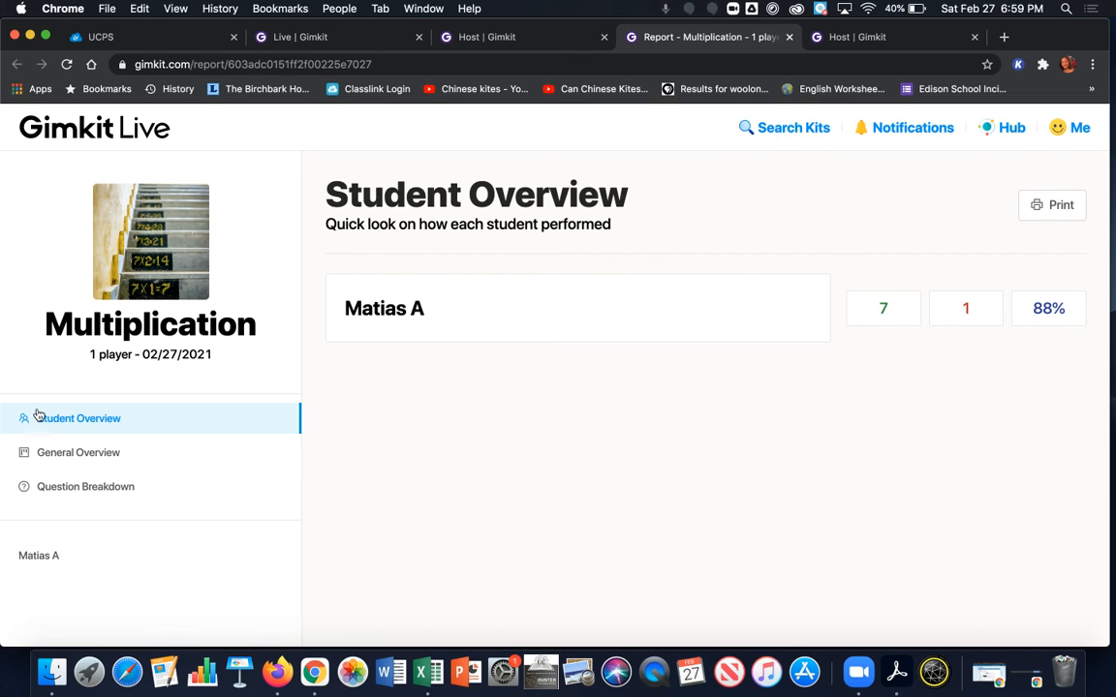
{"action": "left_click", "coordinate": [90, 459]}
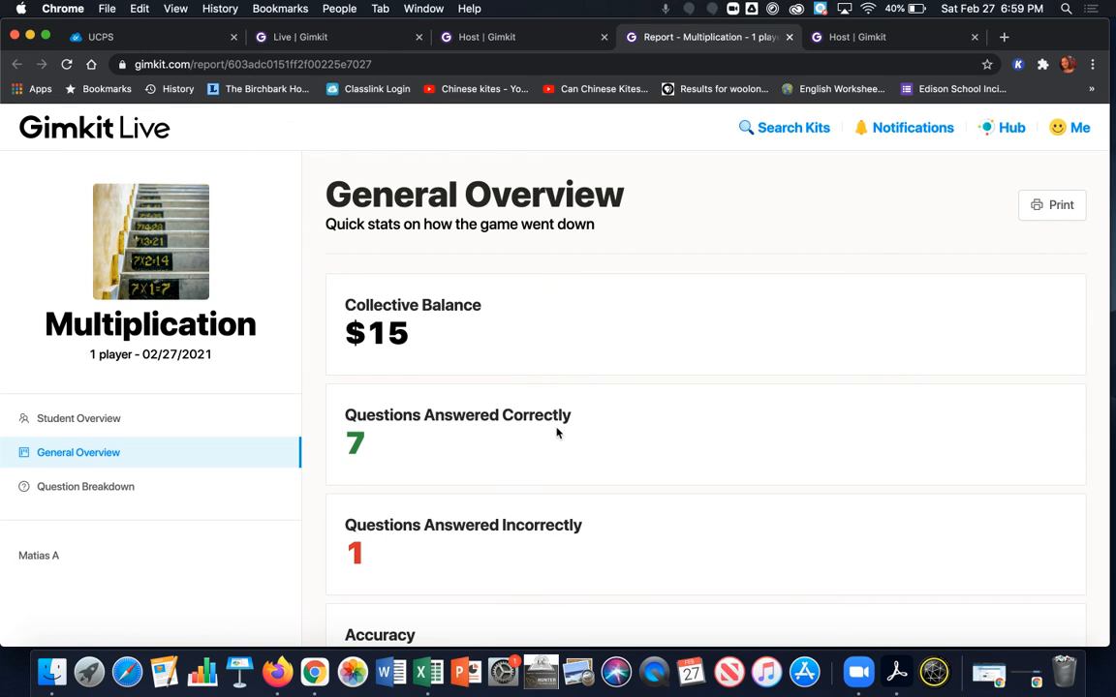
{"action": "scroll", "coordinate": [557, 433], "scroll_direction": "down", "scroll_amount": 1}
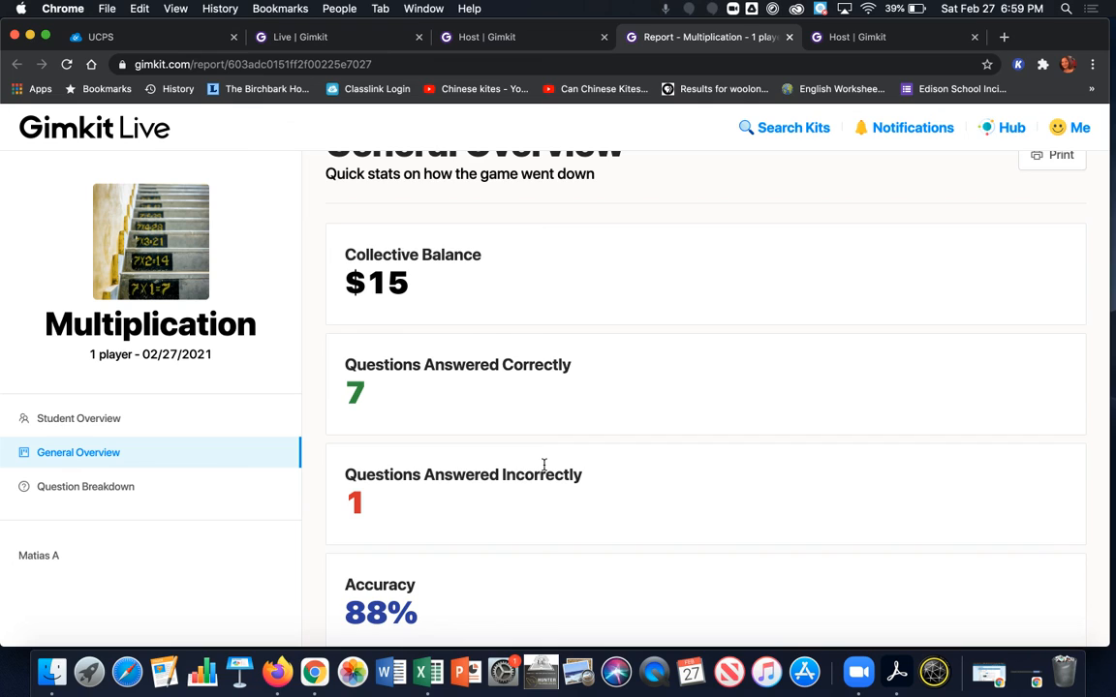
{"action": "scroll", "coordinate": [544, 465], "scroll_direction": "down", "scroll_amount": 1}
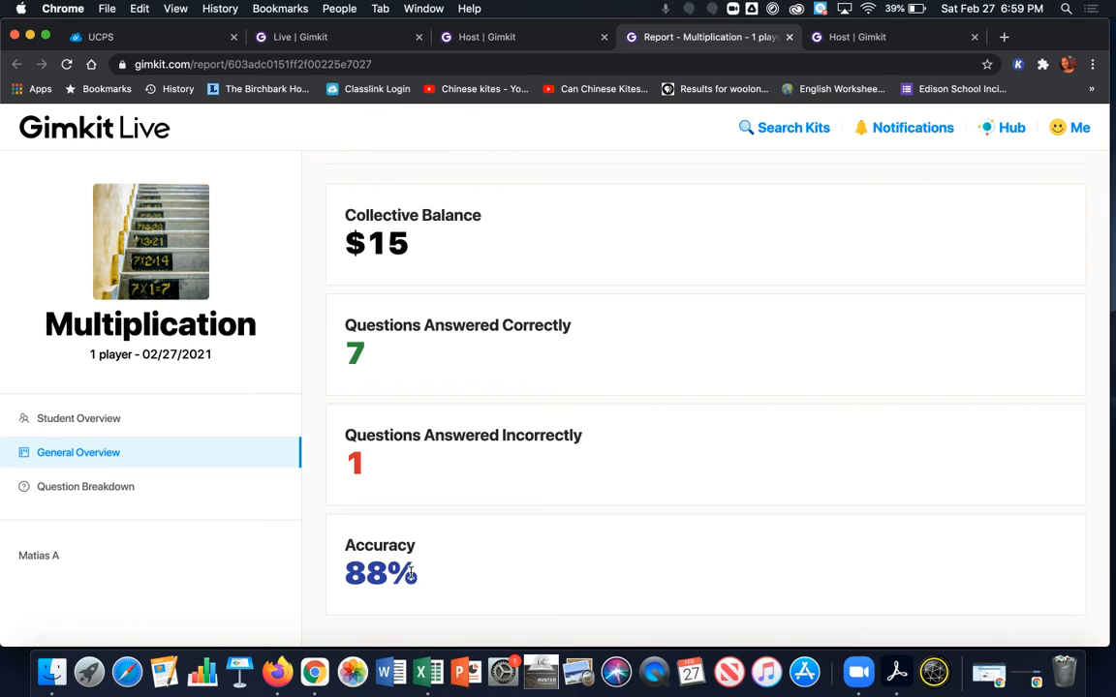
Examine the report's Question Breakdown to see how each multiplication question was answered
{"action": "left_click", "coordinate": [74, 488]}
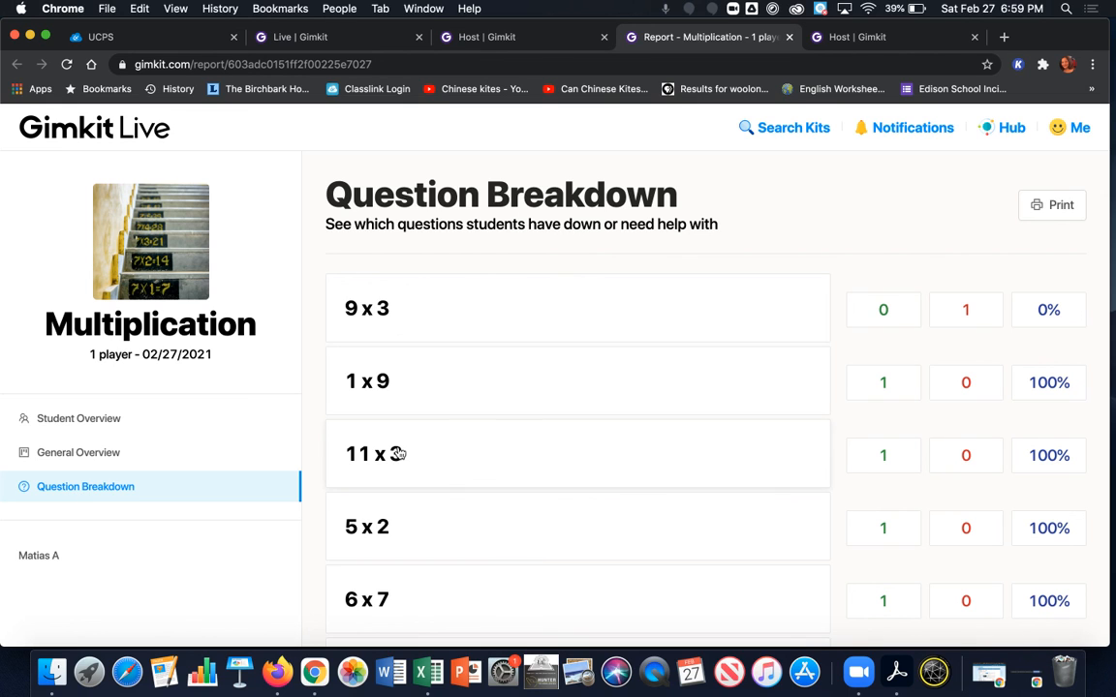
{"action": "scroll", "coordinate": [547, 308], "scroll_direction": "down", "scroll_amount": 5}
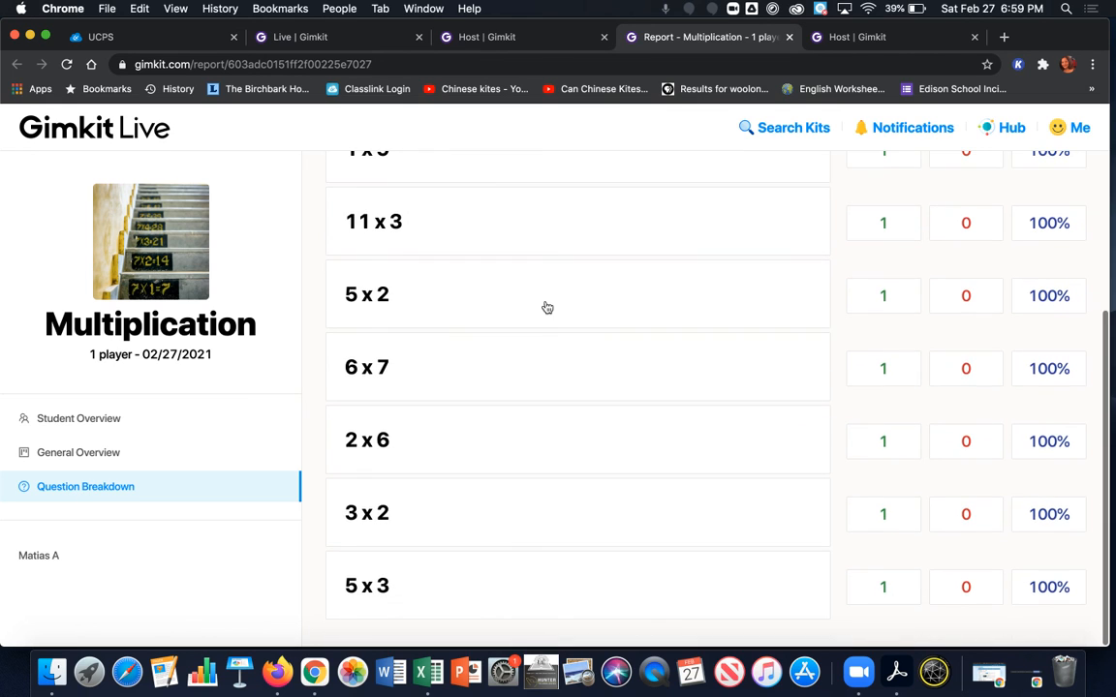
{"action": "scroll", "coordinate": [547, 308], "scroll_direction": "up", "scroll_amount": 5}
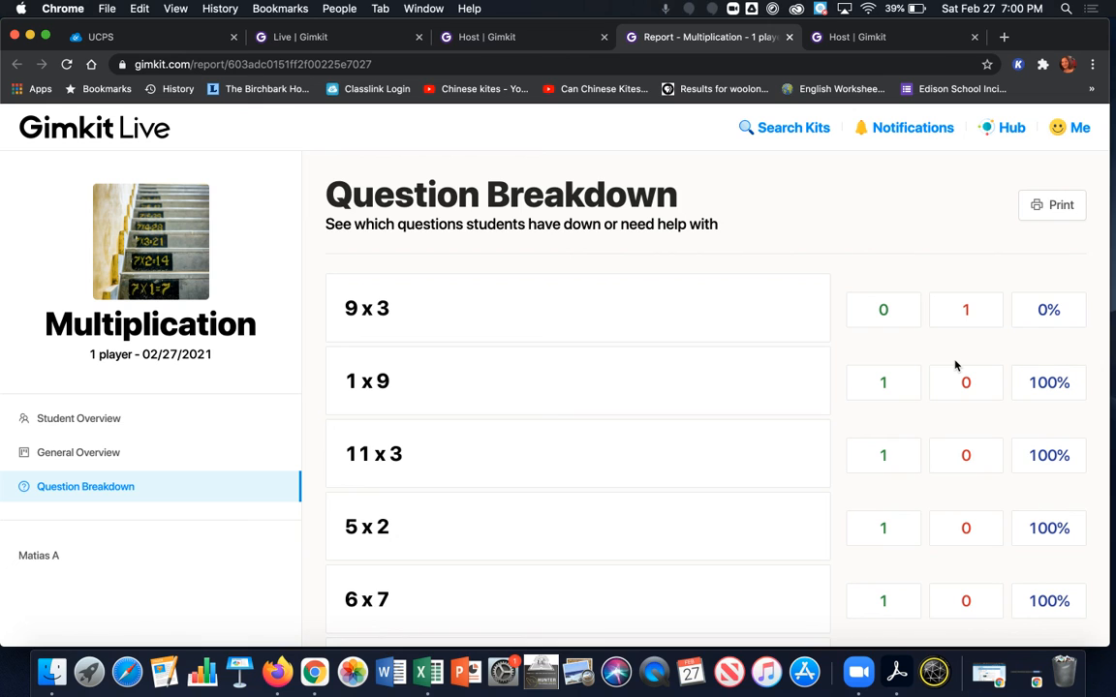
{"action": "scroll", "coordinate": [954, 365], "scroll_direction": "down", "scroll_amount": 3}
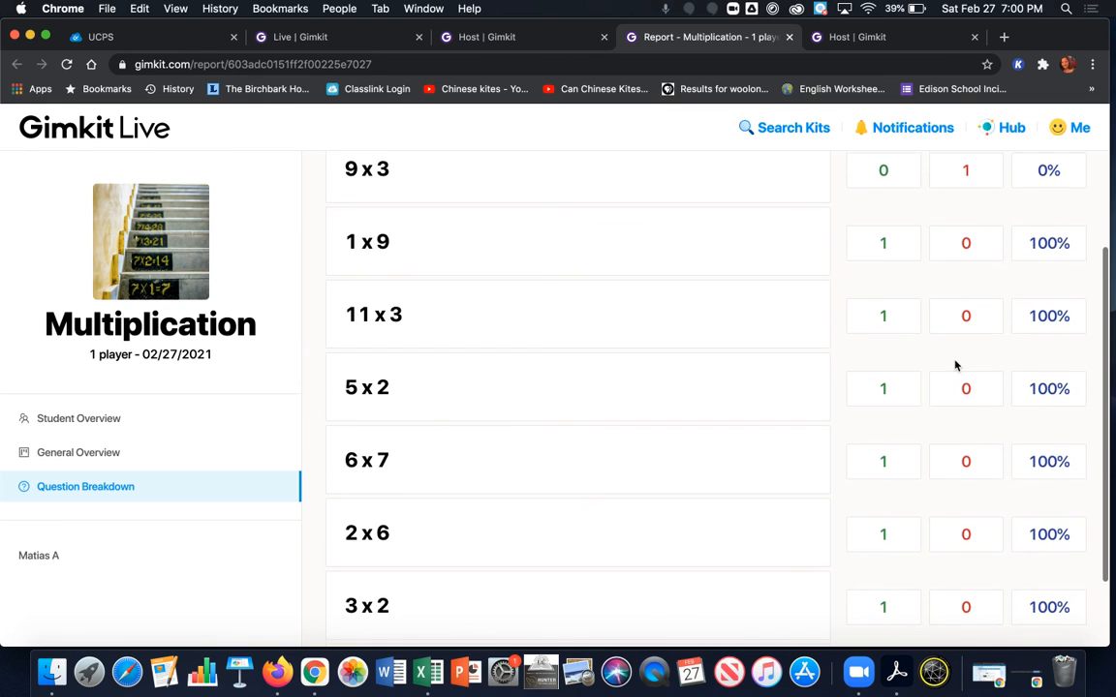
{"action": "scroll", "coordinate": [954, 366], "scroll_direction": "down", "scroll_amount": 2}
{"action": "scroll", "coordinate": [954, 365], "scroll_direction": "up", "scroll_amount": 5}
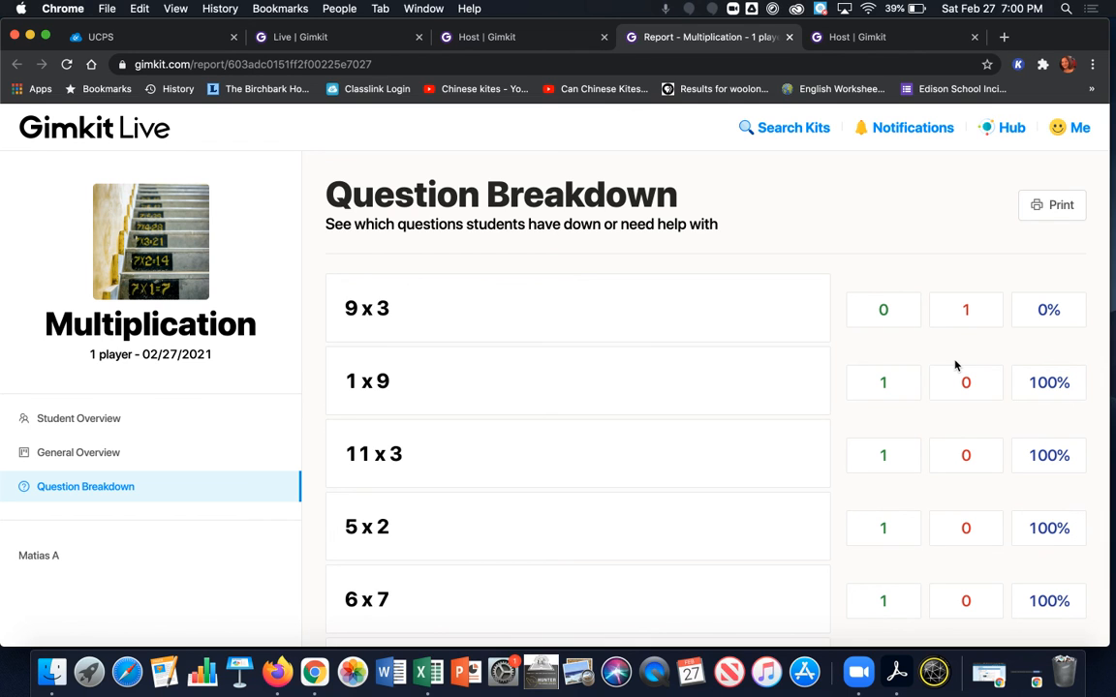
{"action": "scroll", "coordinate": [52, 390], "scroll_direction": "down", "scroll_amount": 1}
Open the individual student's report and examine the final balance, accuracy and per-question results
{"action": "left_click", "coordinate": [37, 560]}
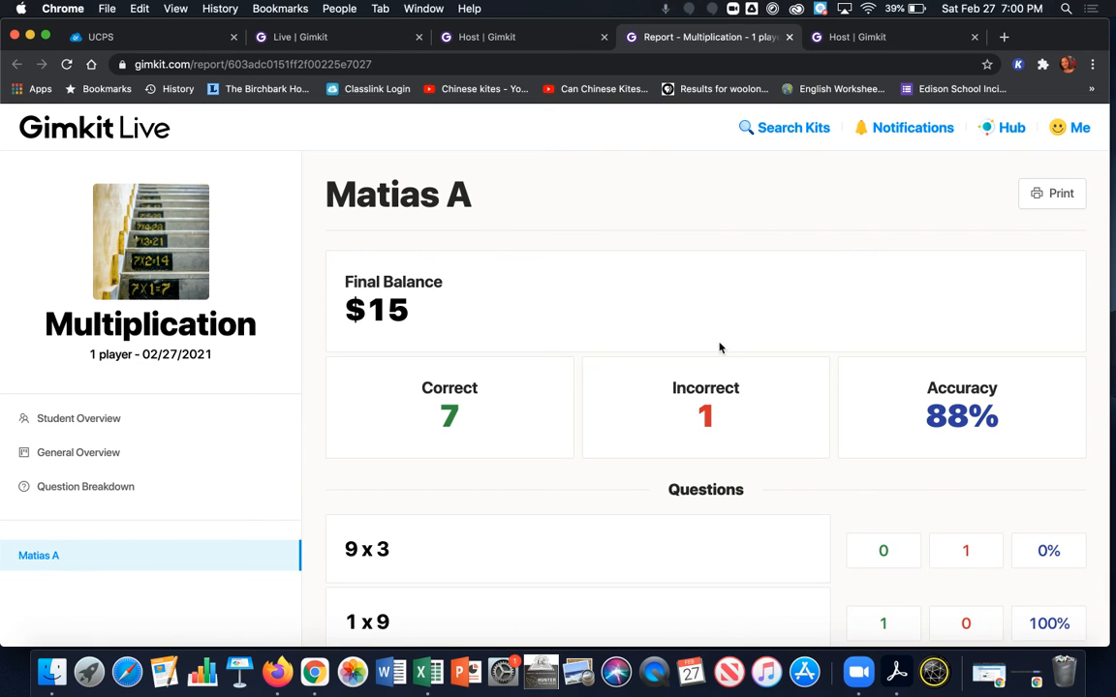
{"action": "scroll", "coordinate": [719, 348], "scroll_direction": "down", "scroll_amount": 2}
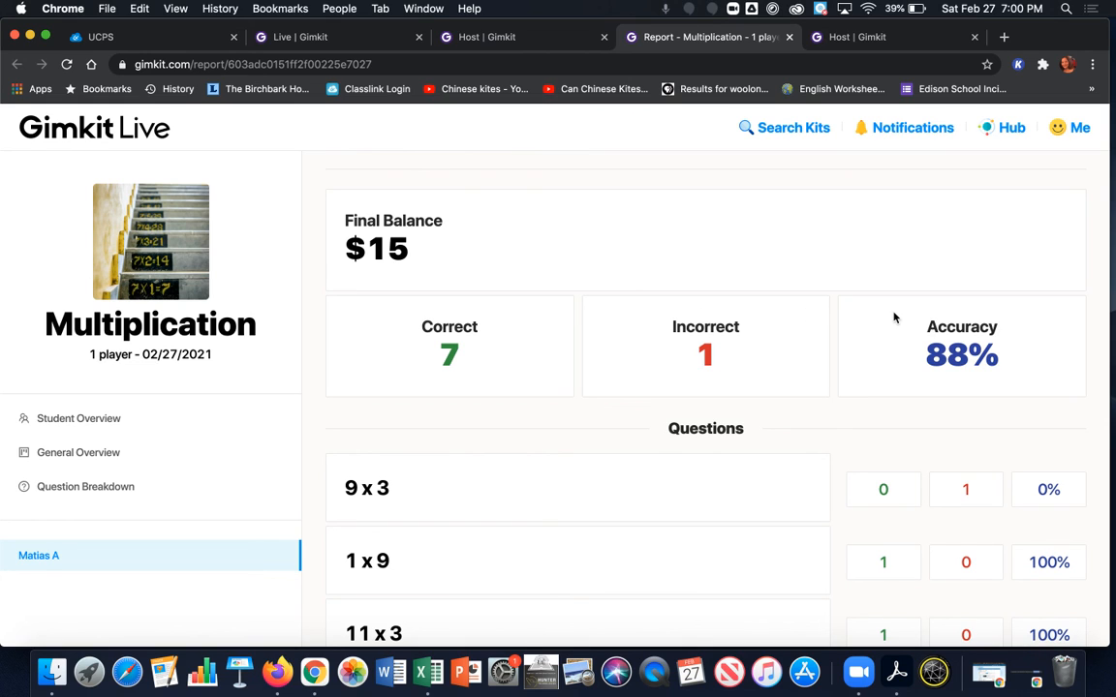
{"action": "scroll", "coordinate": [894, 318], "scroll_direction": "down", "scroll_amount": 1}
{"action": "scroll", "coordinate": [894, 318], "scroll_direction": "down", "scroll_amount": 3}
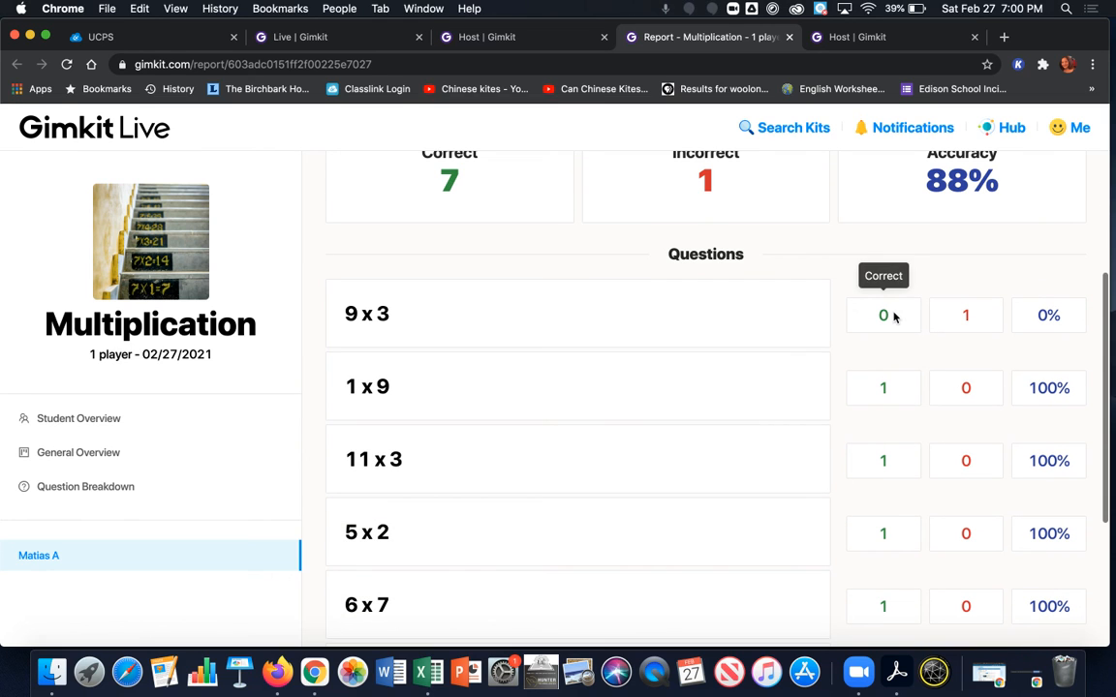
{"action": "scroll", "coordinate": [856, 289], "scroll_direction": "down", "scroll_amount": 3}
{"action": "scroll", "coordinate": [854, 289], "scroll_direction": "down", "scroll_amount": 3}
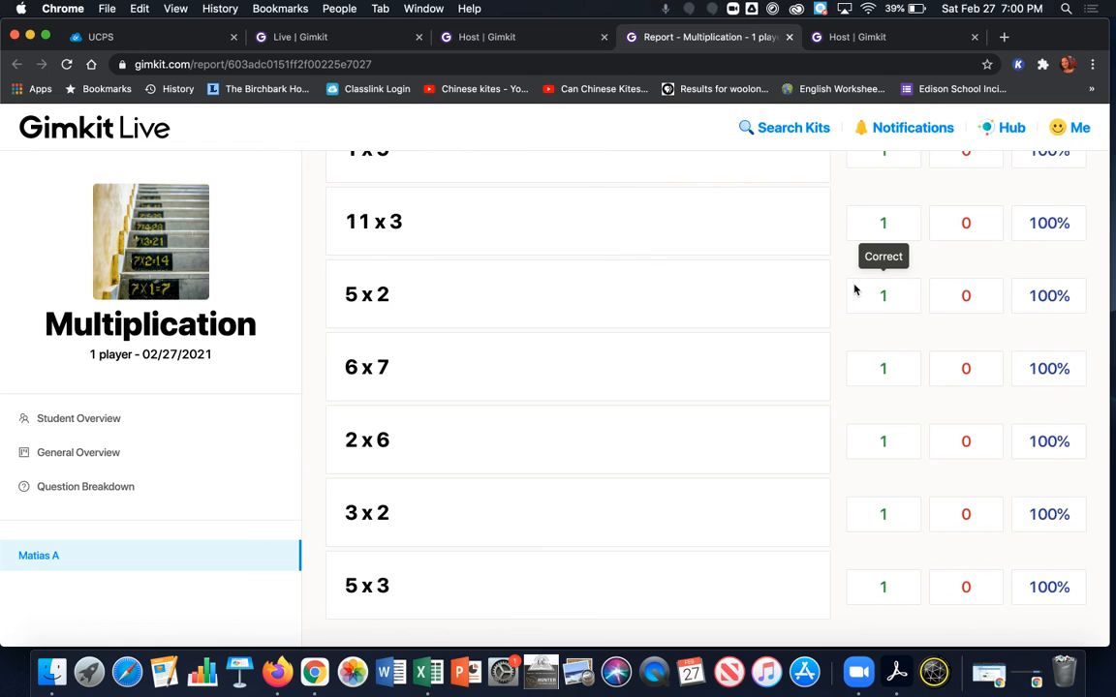
{"action": "scroll", "coordinate": [854, 289], "scroll_direction": "up", "scroll_amount": 6}
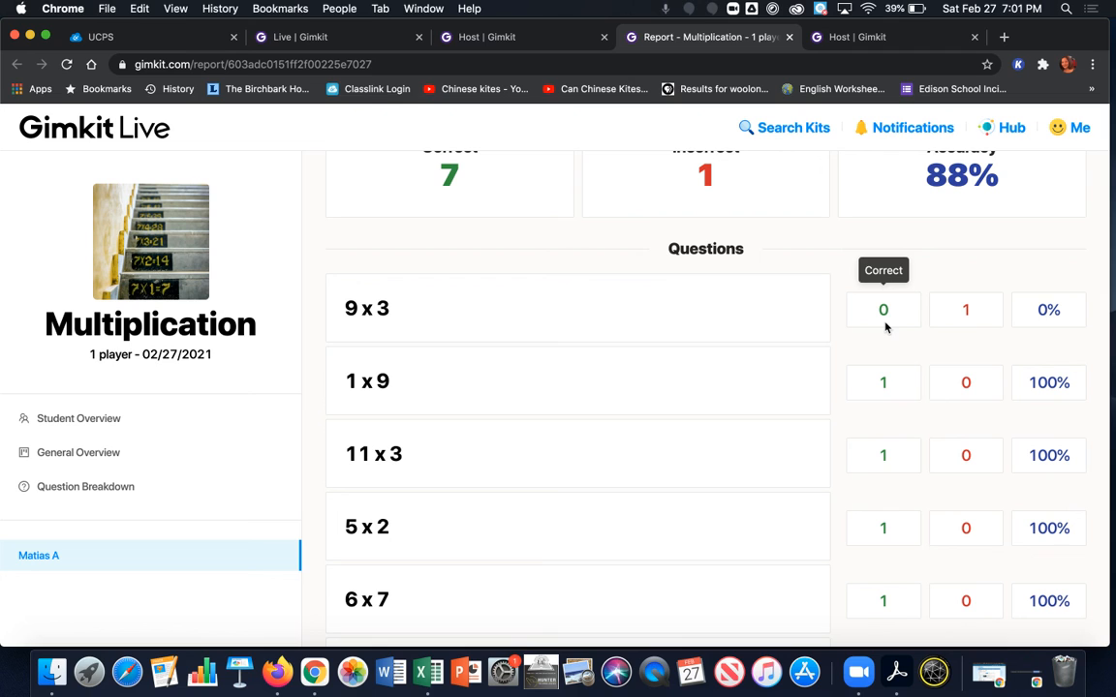
{"action": "scroll", "coordinate": [631, 451], "scroll_direction": "down", "scroll_amount": 5}
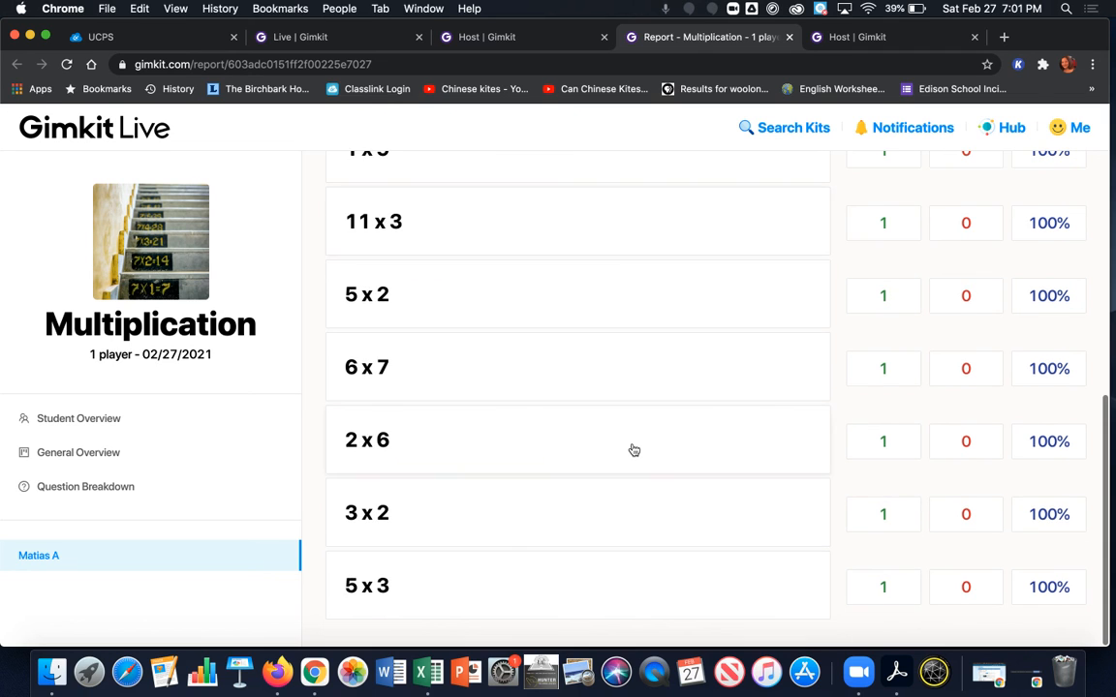
{"action": "scroll", "coordinate": [632, 451], "scroll_direction": "up", "scroll_amount": 10}
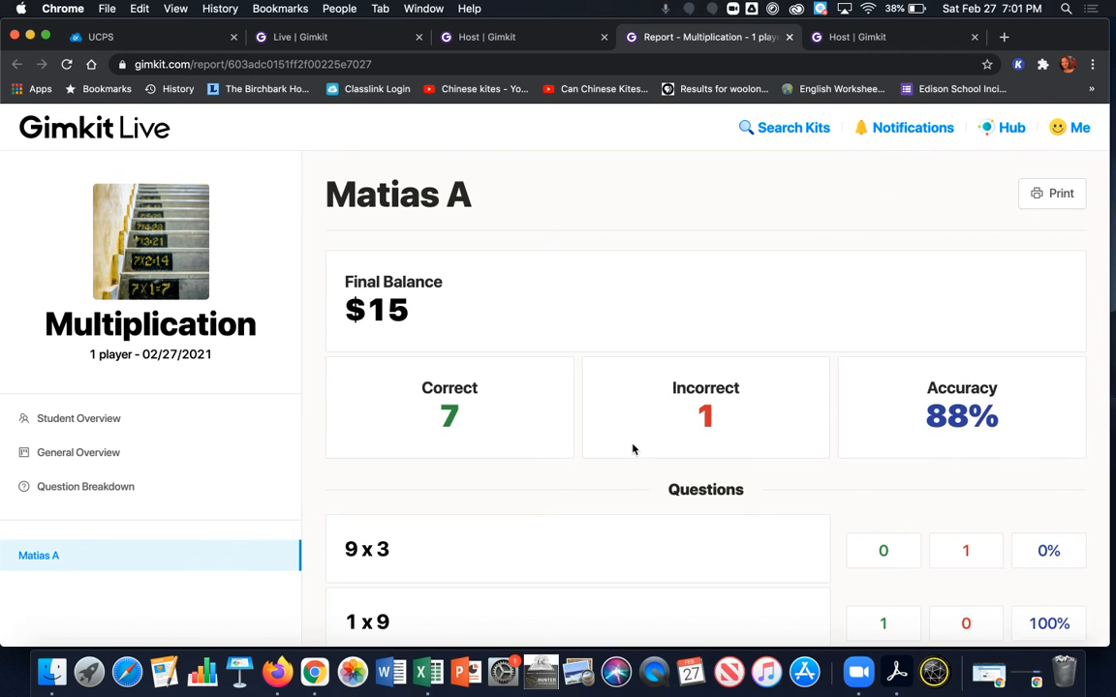